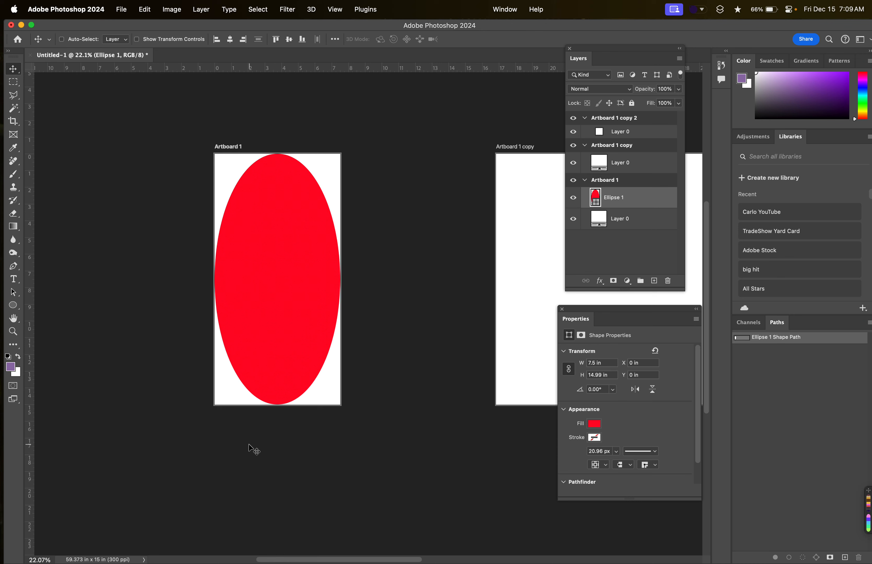
Undo the distortion of the red ellipse, scale it proportionally to about 7.16 in and position it in the middle of Artboard 1.
key(super+z)
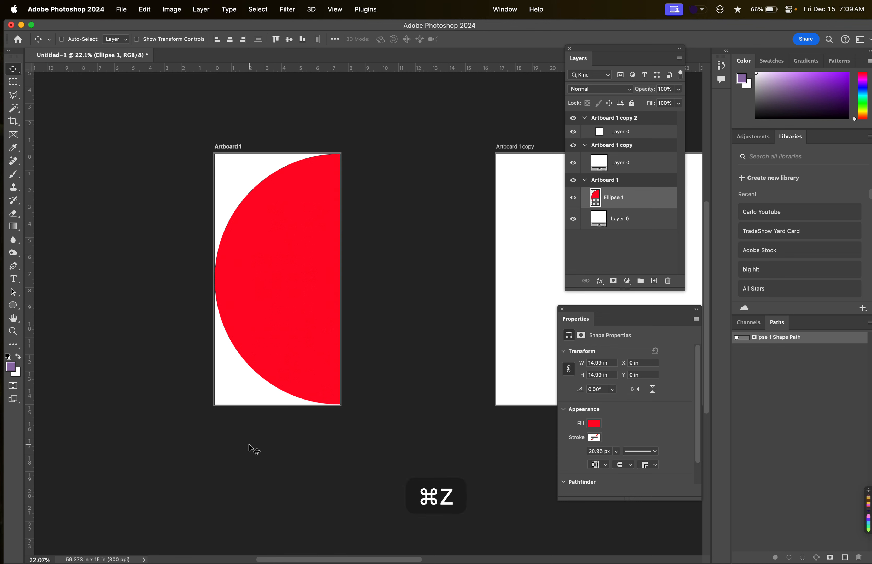
key(super+t)
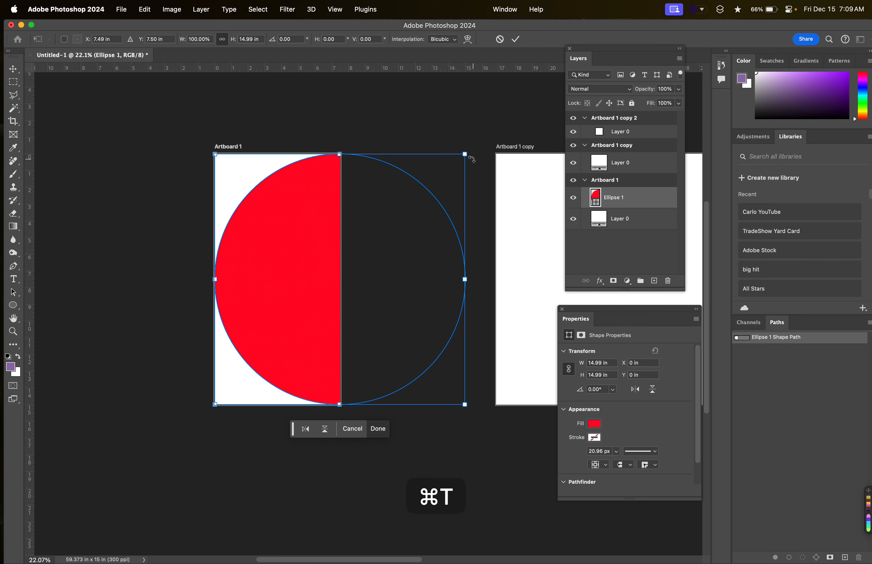
click(464, 158)
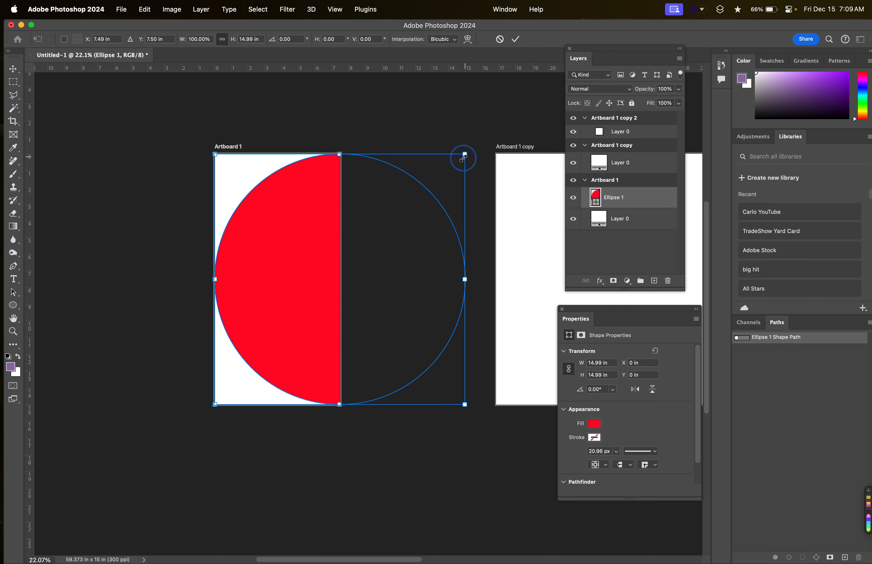
drag(462, 159, 313, 265)
drag(280, 317, 272, 257)
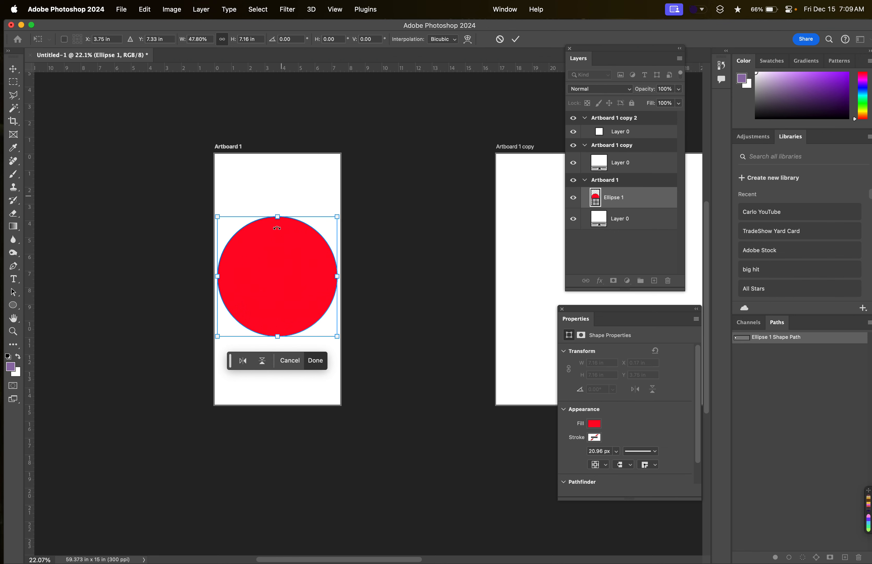
click(13, 69)
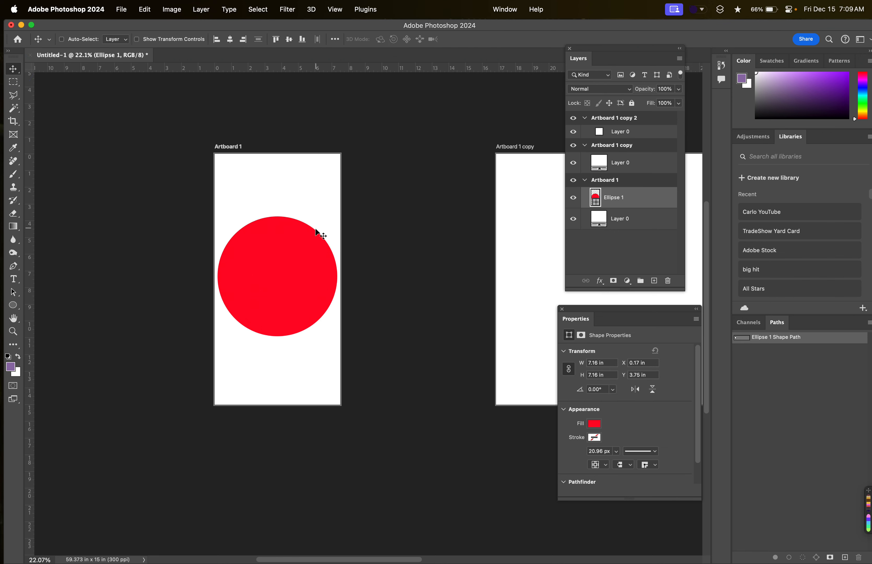
Try enlarging the red circle to about 15.79 in and squeezing it into a narrow, tall ellipse, and undo the distortion.
scroll(308, 242, up, 2)
scroll(285, 265, up, 1)
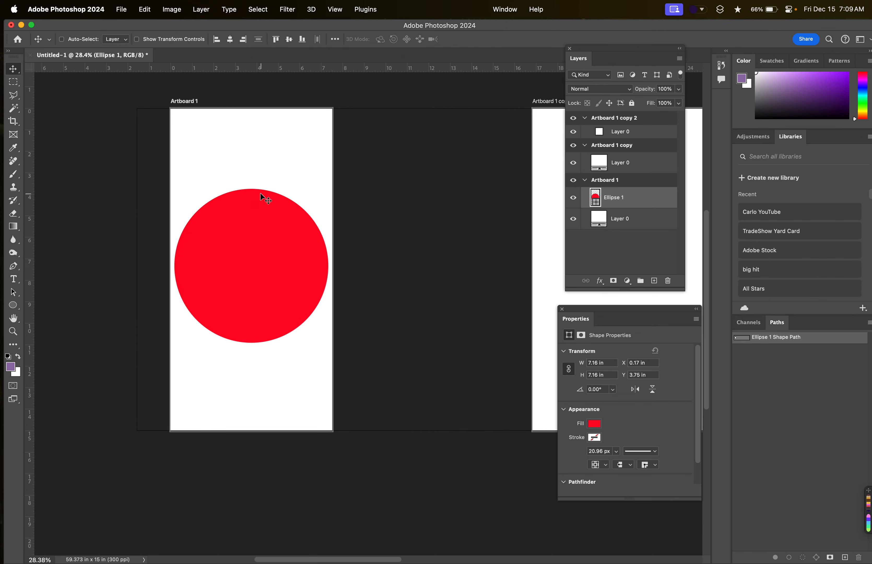
key(super+t)
key(super+z)
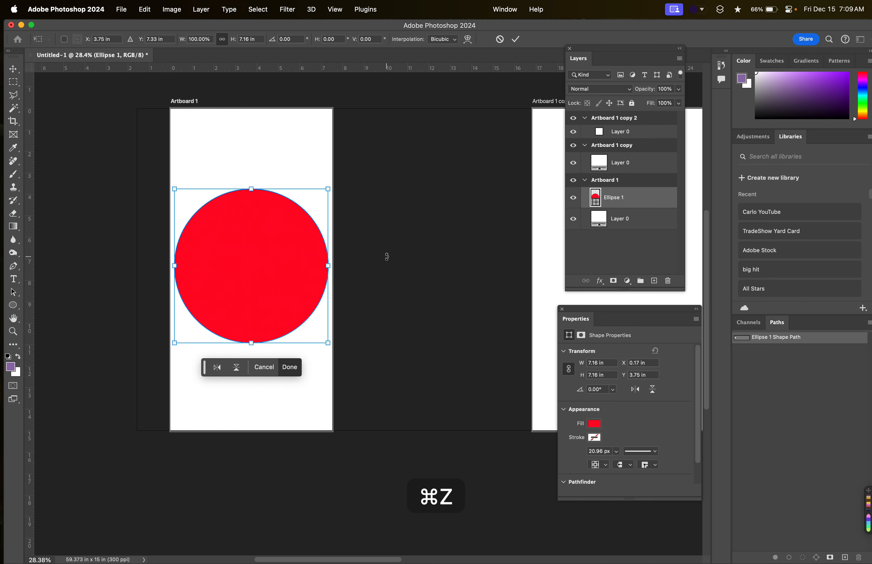
click(388, 269)
click(389, 269)
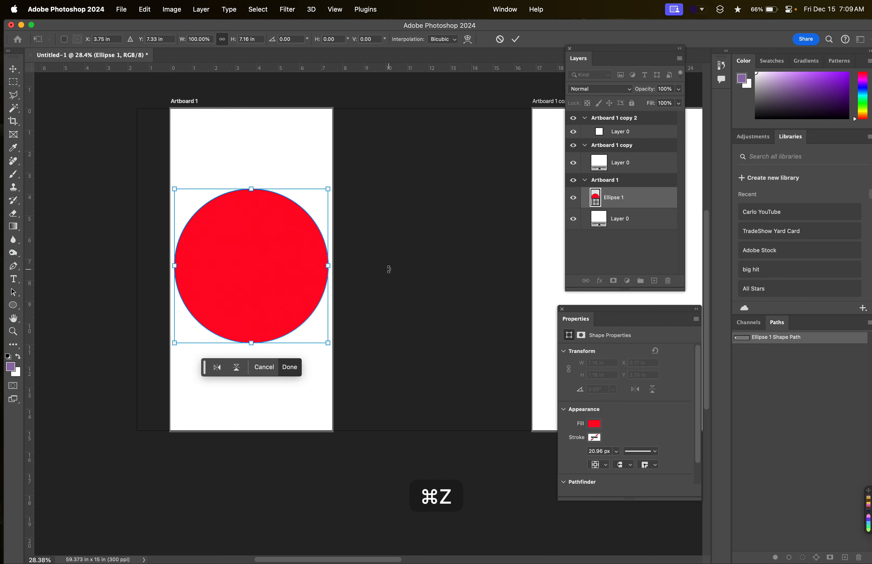
drag(328, 343, 421, 426)
drag(414, 266, 312, 266)
drag(251, 96, 253, 116)
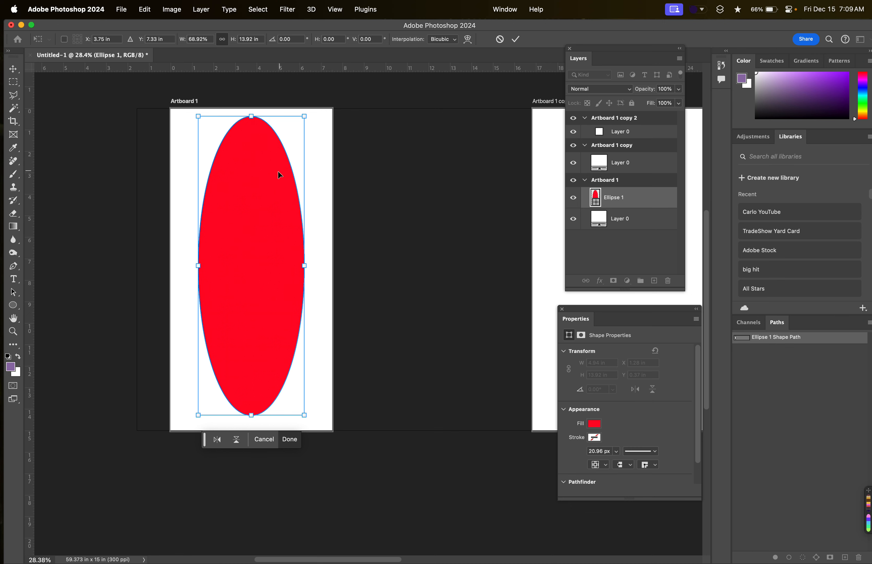
key(super+z)
key(super+z)
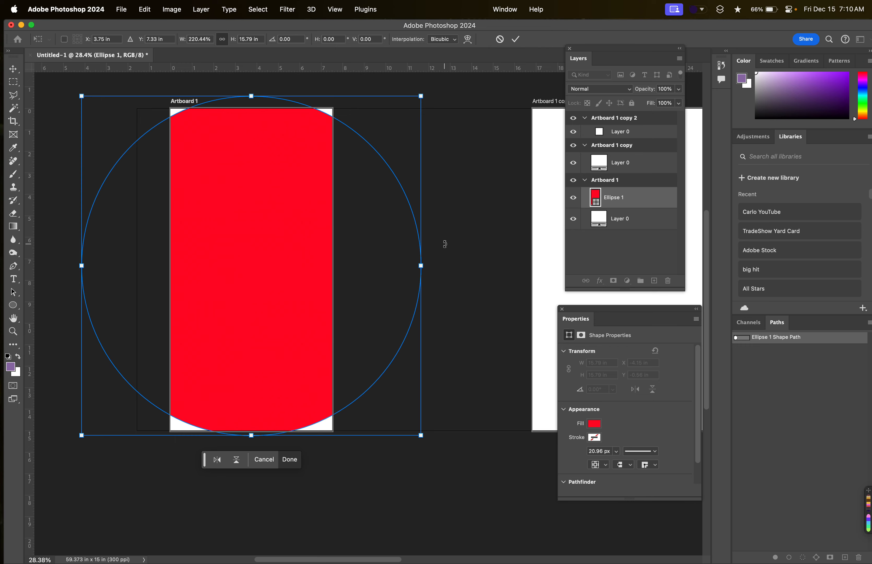
Scale the circle proportionally to about 6.48 in and place it horizontally centred near the upper edge of Artboard 1.
drag(422, 96, 195, 268)
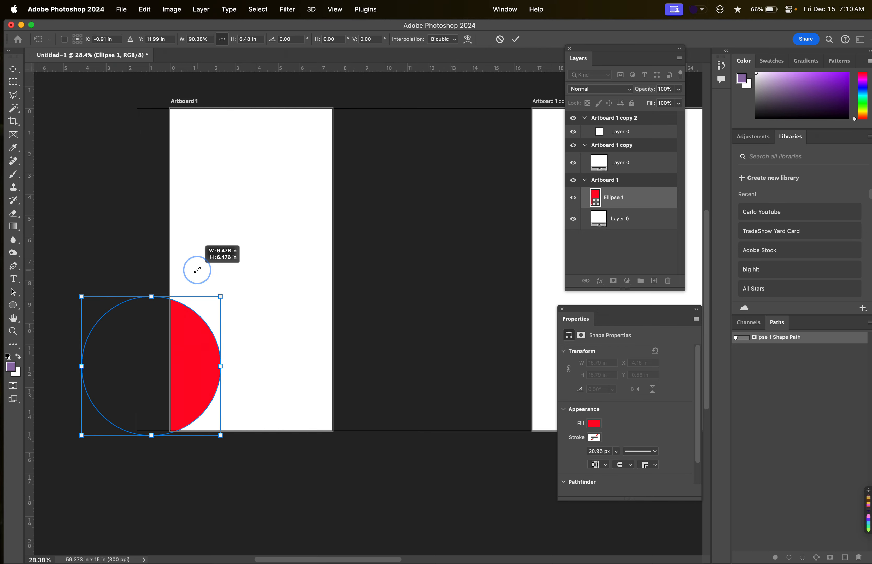
drag(132, 385, 228, 283)
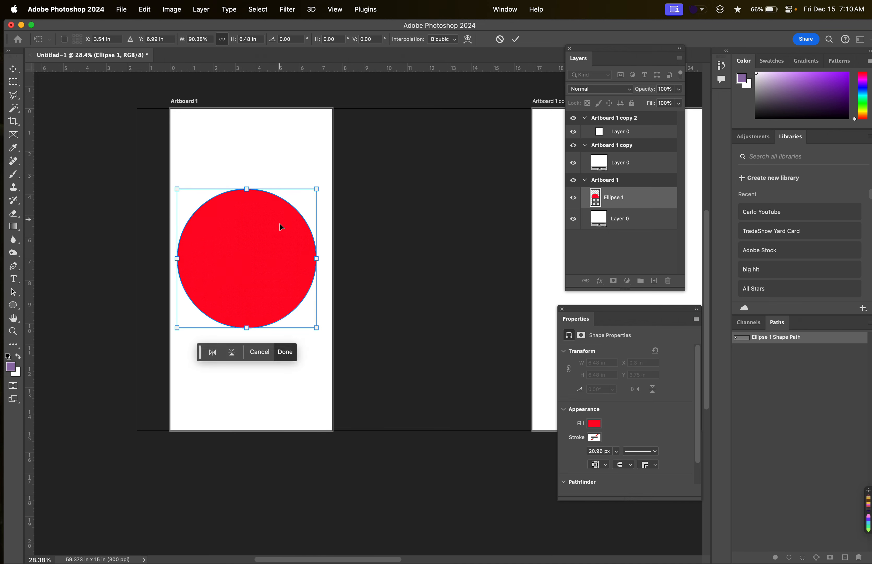
drag(268, 231, 273, 235)
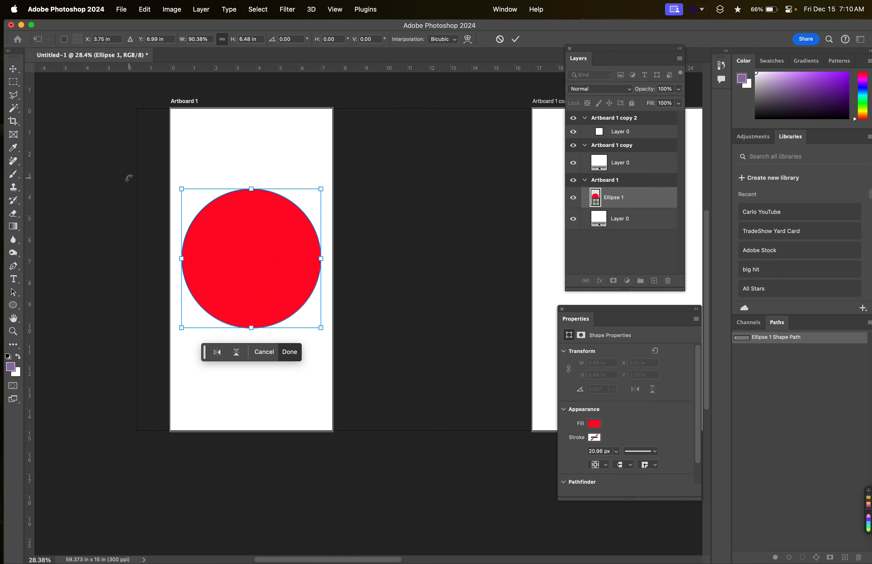
drag(251, 328, 245, 408)
key(super+z)
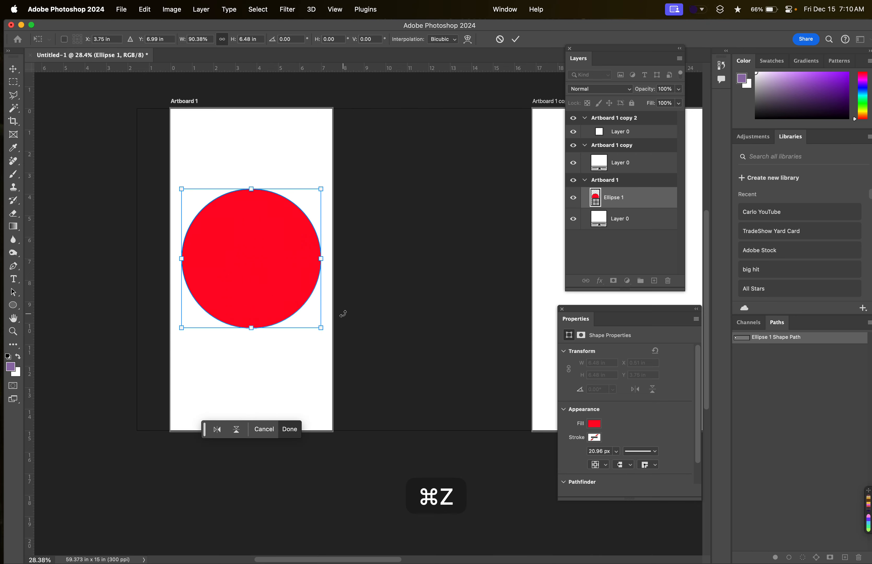
drag(253, 281, 253, 369)
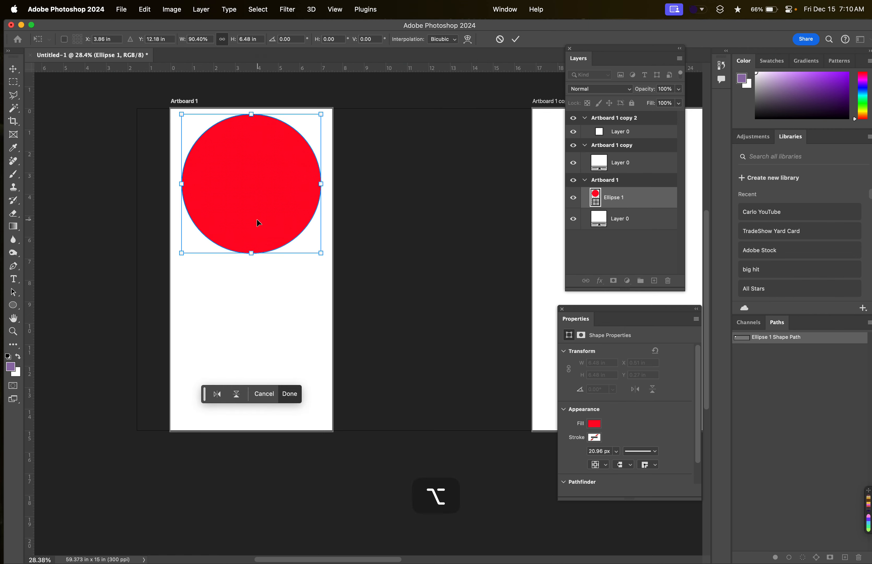
click(19, 71)
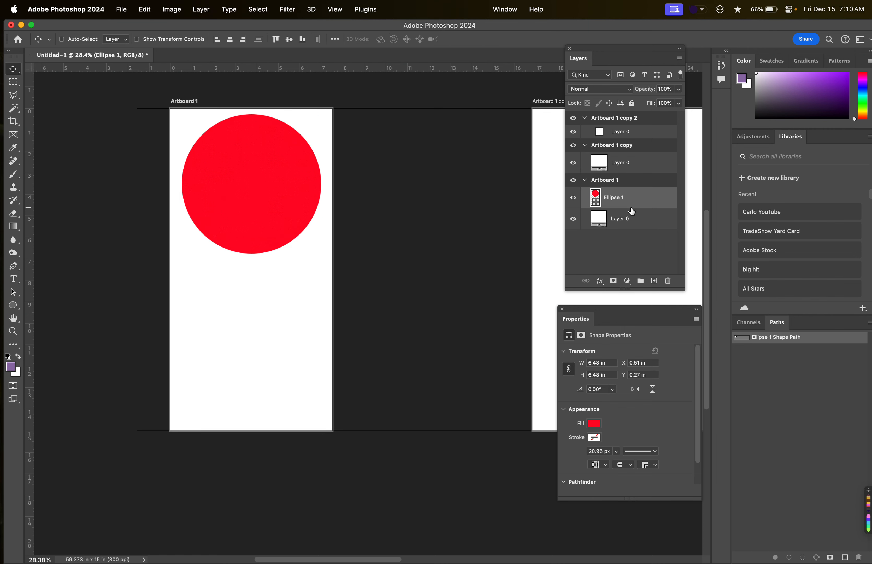
Duplicate the red circle's layer and place the copy directly below the original on Artboard 1.
drag(252, 201, 298, 249)
key(super+z)
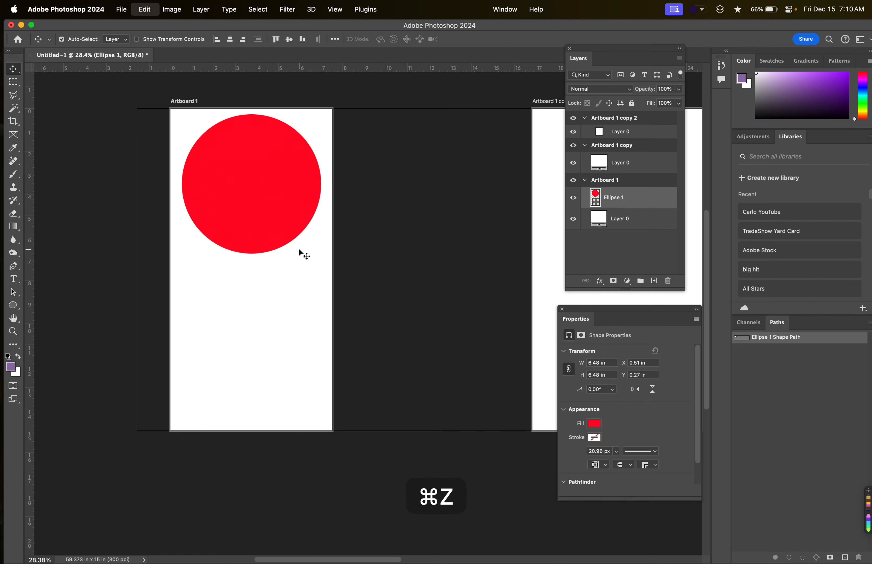
key(super+j)
drag(249, 191, 243, 351)
key(super+z)
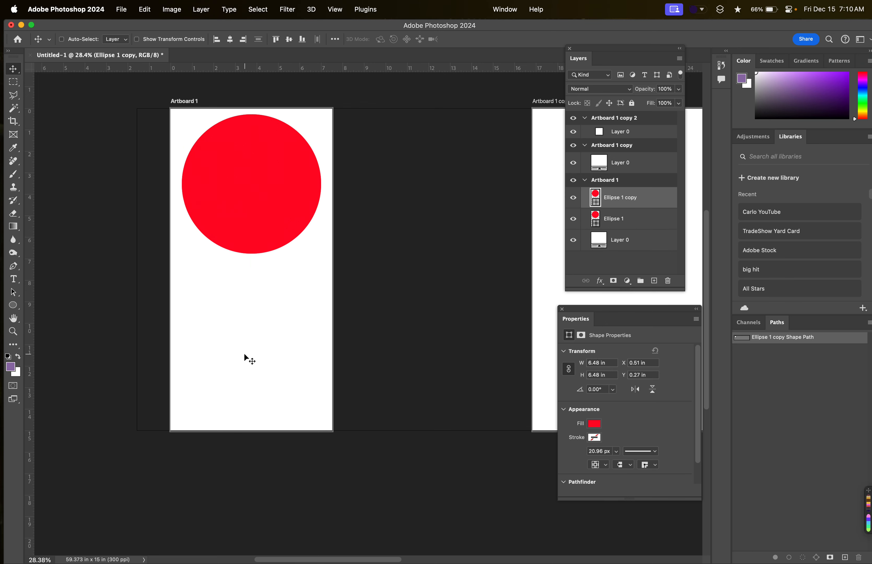
drag(244, 205, 239, 354)
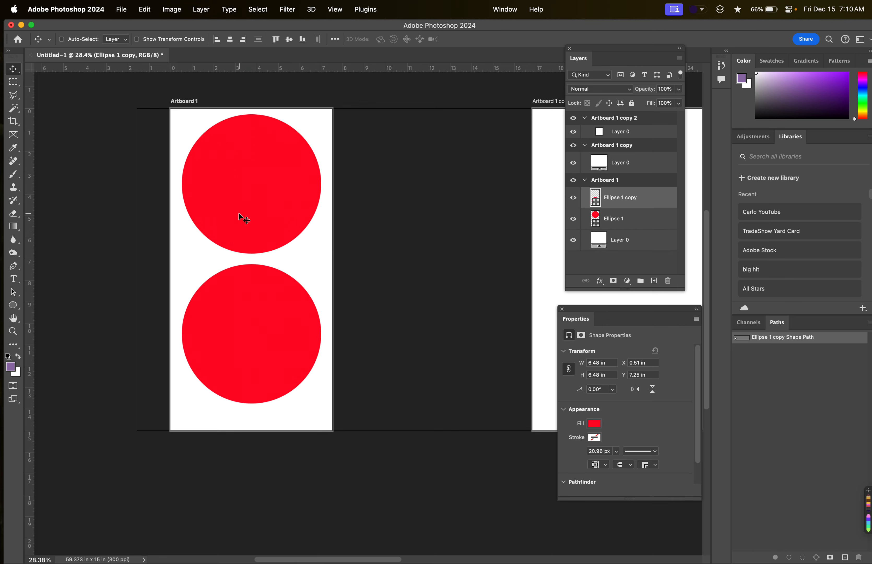
Delete the original Ellipse 1 layer and move the copied circle up to the middle of Artboard 1.
drag(645, 220, 668, 281)
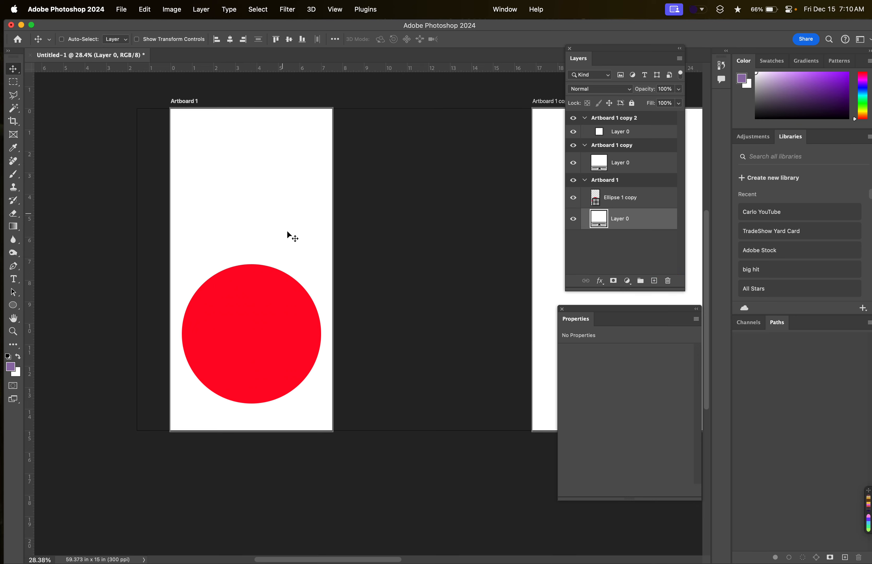
drag(283, 304, 283, 304)
click(658, 194)
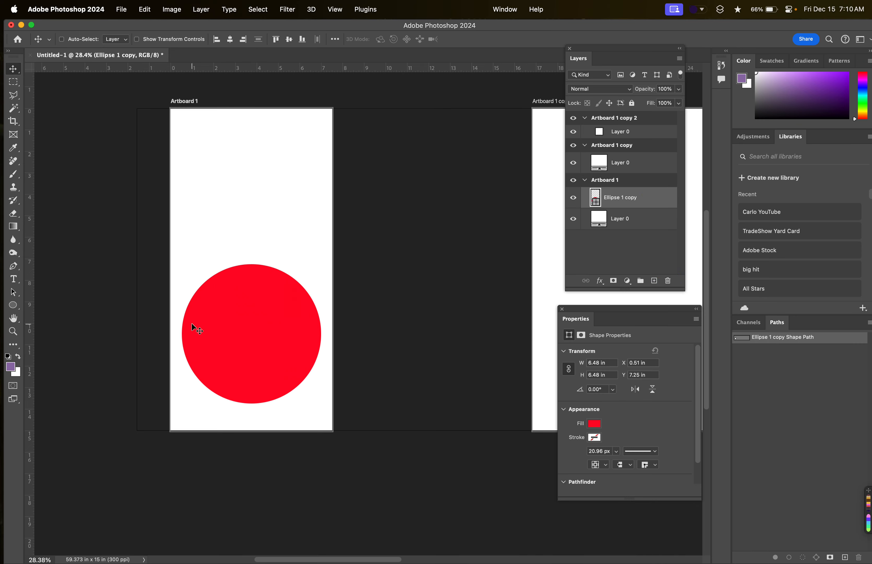
drag(230, 348, 220, 268)
Change the fill colour of Layer 0 in Artboard 1 to purple and centre the red circle horizontally over it.
double_click(603, 225)
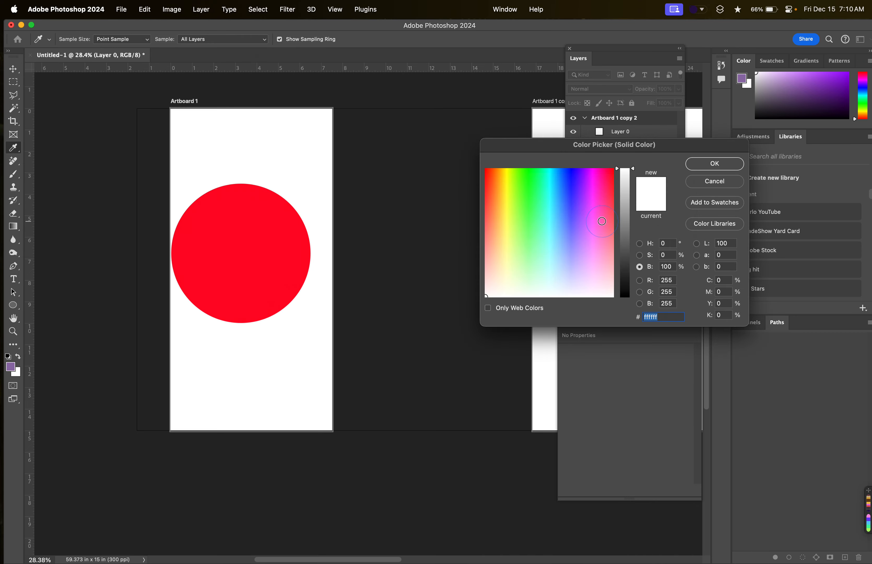
click(581, 193)
click(728, 167)
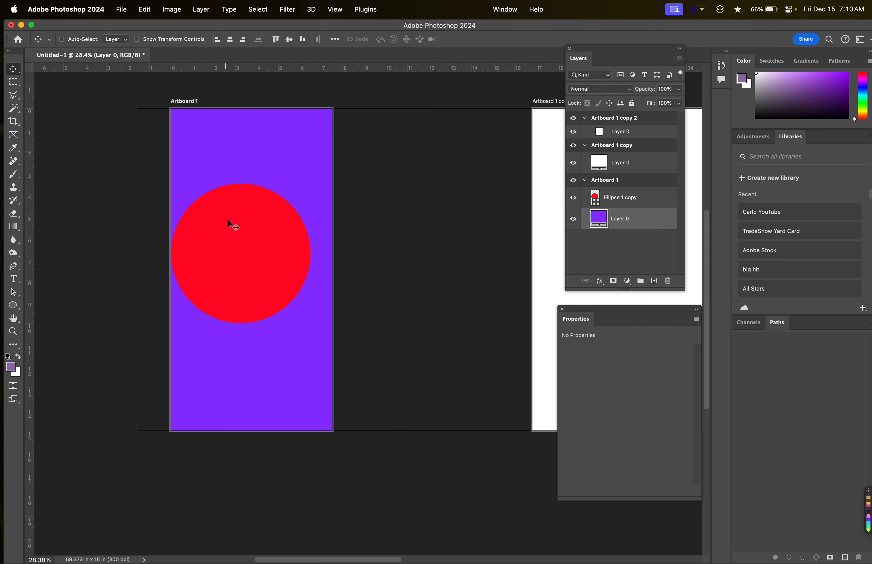
click(630, 197)
mouse_move(236, 260)
mouse_down()
mouse_move(257, 259)
mouse_move(247, 259)
mouse_up()
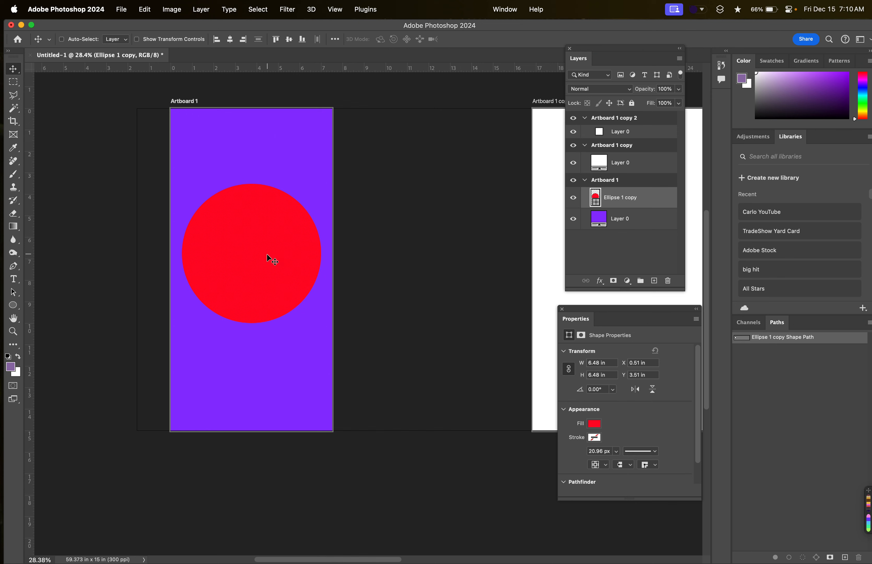
Duplicate the red circle, scale the duplicate to about 2.32 in and place it below the large circle, slightly right of centre.
drag(631, 198, 655, 280)
key(super+t)
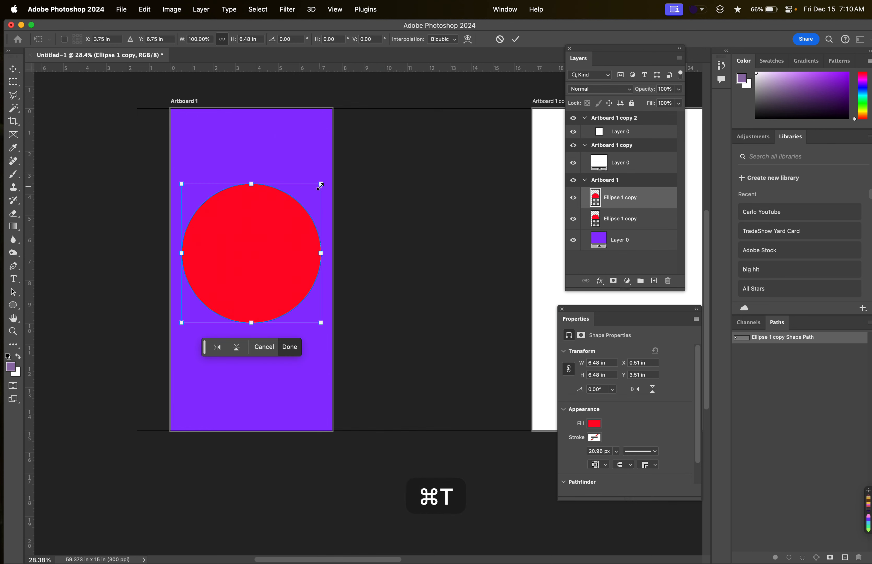
drag(322, 184, 280, 230)
drag(257, 265, 299, 370)
key(super+z)
key(super+j)
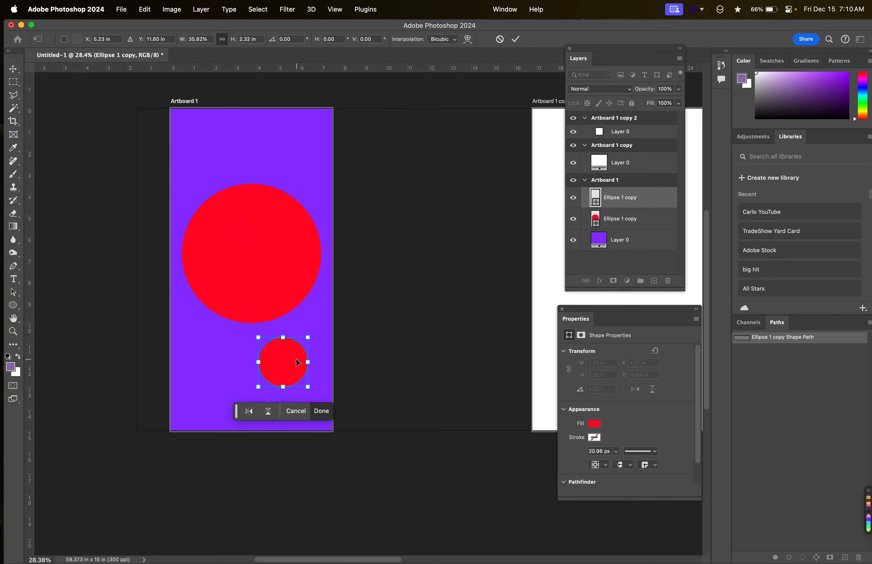
Try deleting the small circle and scaling the large circle from its centre to about 13.34 in, and undo both changes.
drag(633, 207, 668, 281)
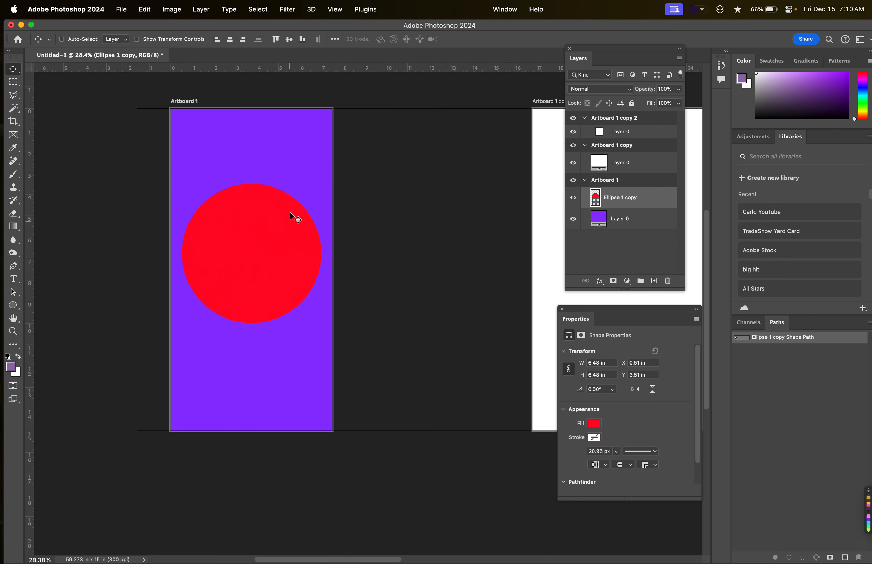
key(super+t)
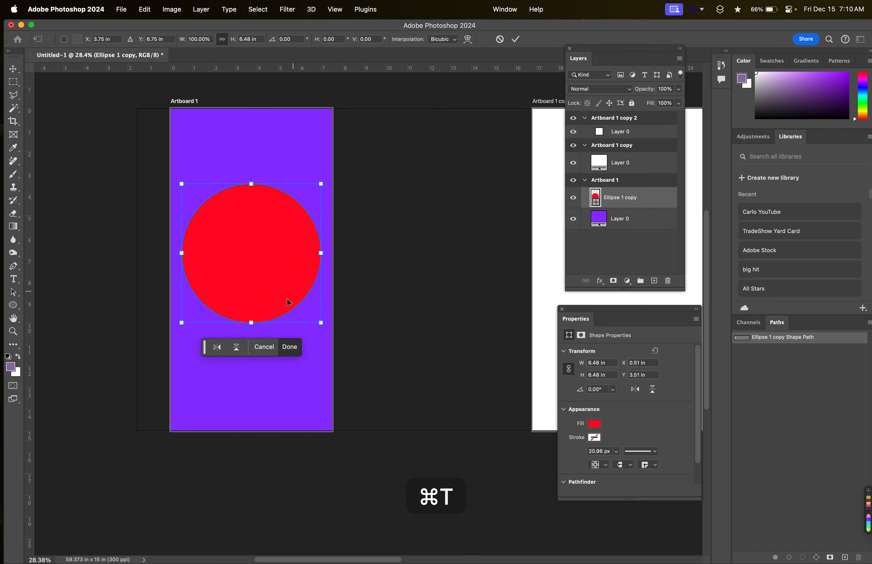
drag(251, 322, 250, 397)
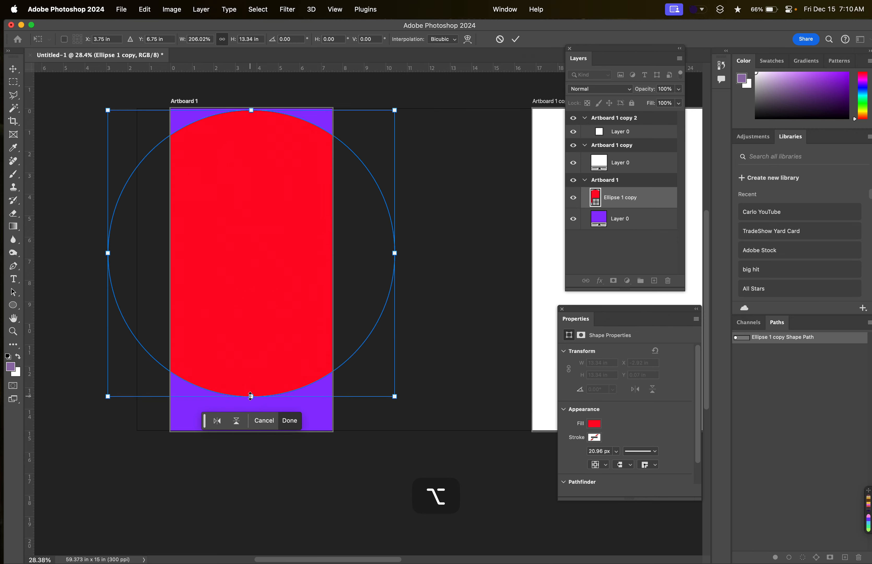
key(Return)
key(super+z)
key(super+z)
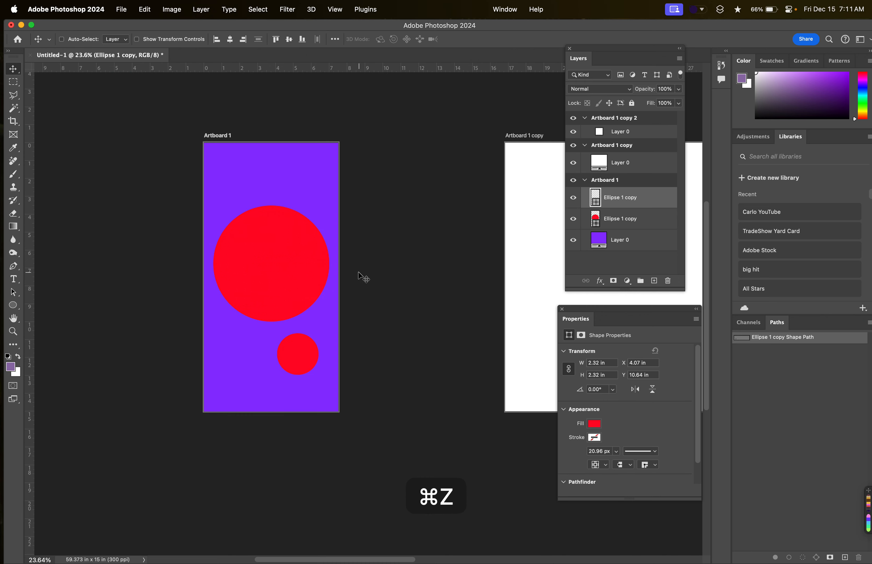
Delete the purple background Layer 0 from Artboard 1.
drag(633, 248, 668, 282)
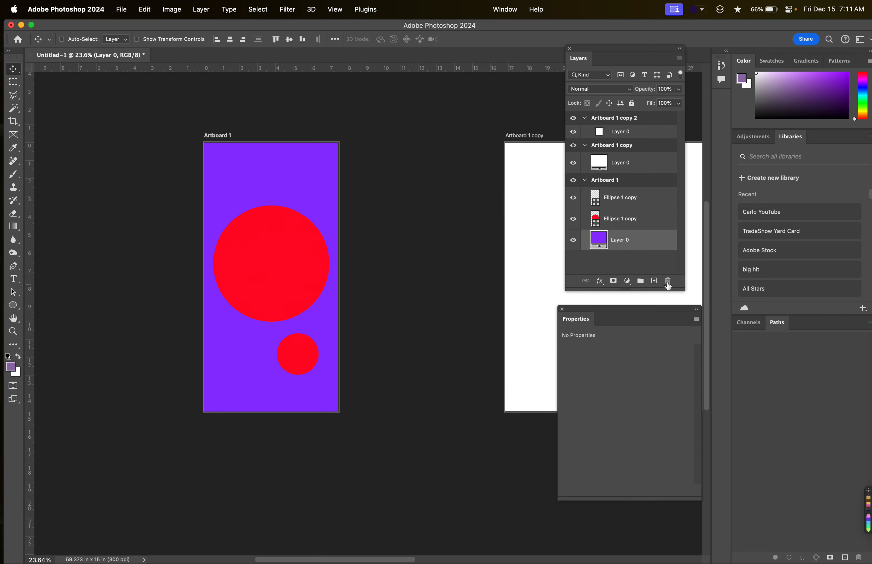
drag(627, 240, 668, 280)
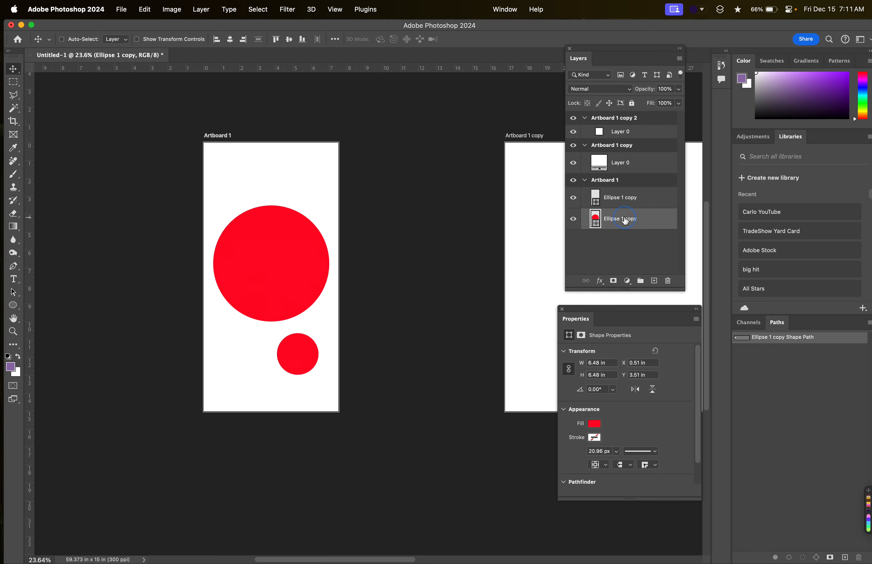
Move the large circle's layer from Artboard 1 into Artboard 1 copy 2 and bring it above that artboard's Layer 0.
drag(625, 220, 620, 132)
scroll(444, 236, right, 10)
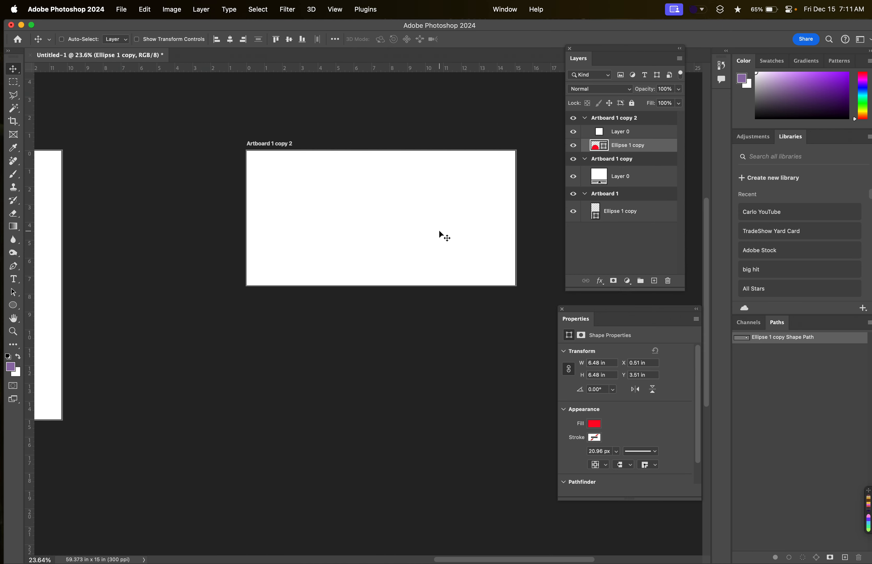
scroll(439, 232, left, 5)
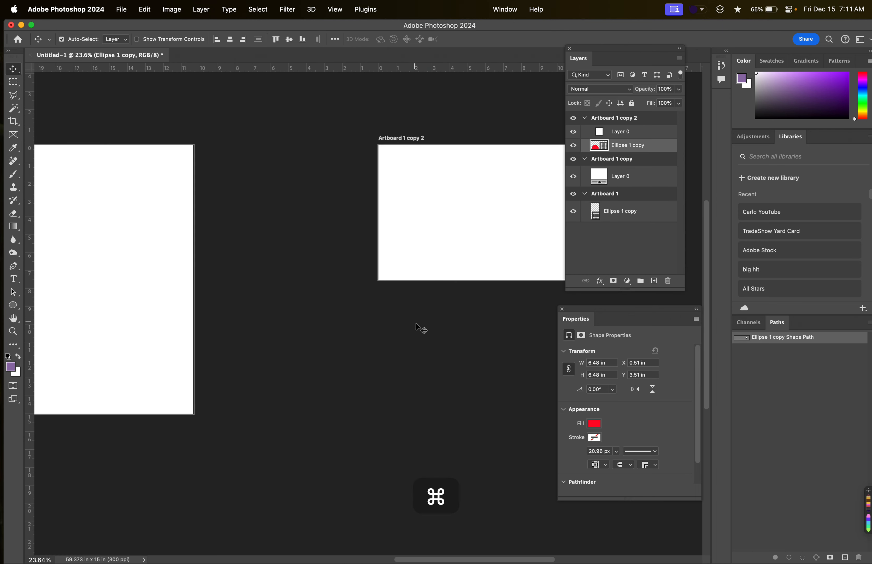
key(super+t)
scroll(454, 278, right, 10)
drag(621, 145, 619, 127)
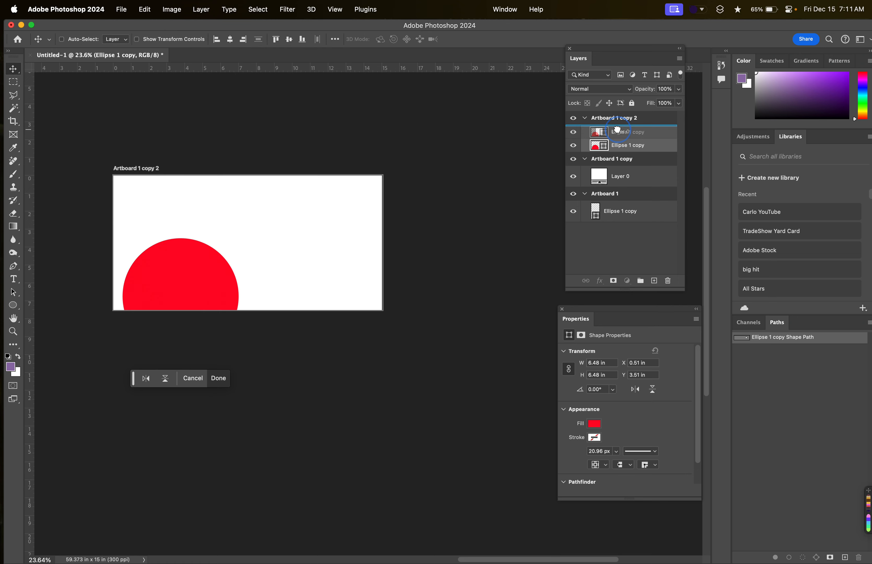
Move the red circle up to X 0.51 in, Y 0.51 in on Artboard 1 copy 2, trying and undoing a wider stretch.
drag(206, 269, 382, 257)
key(super+t)
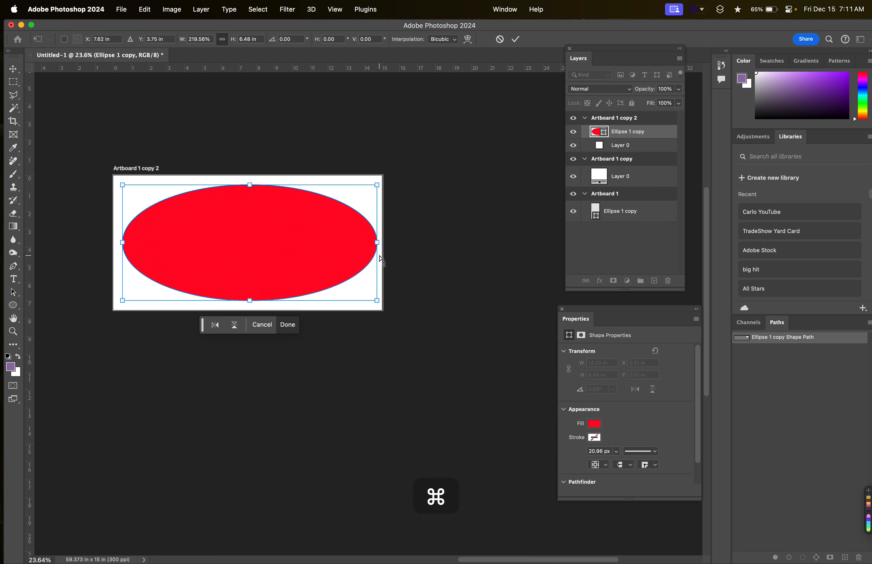
key(super+z)
scroll(308, 239, left, 2)
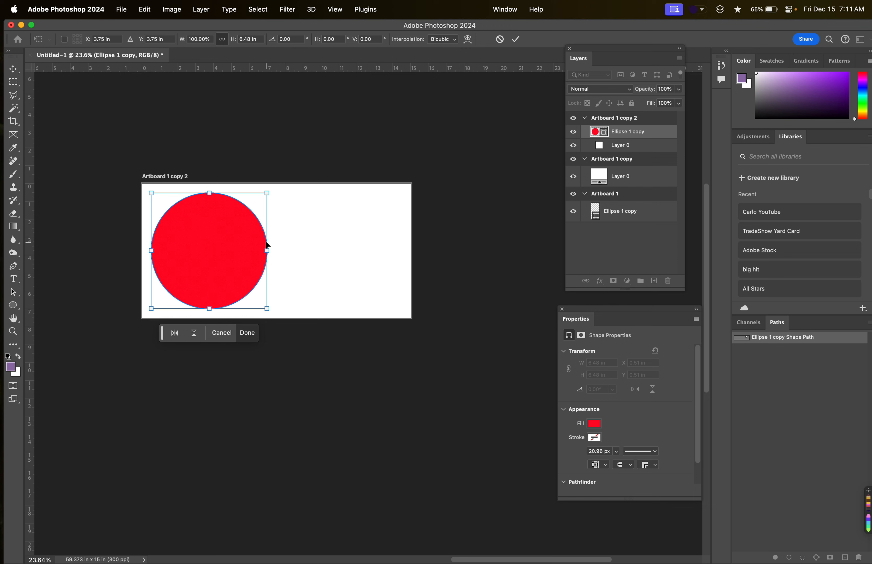
drag(230, 253, 365, 253)
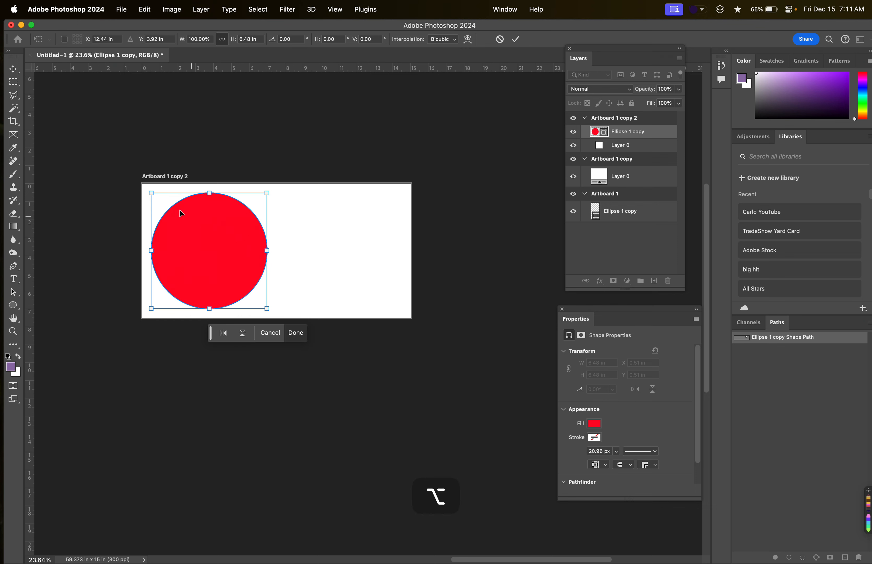
click(12, 69)
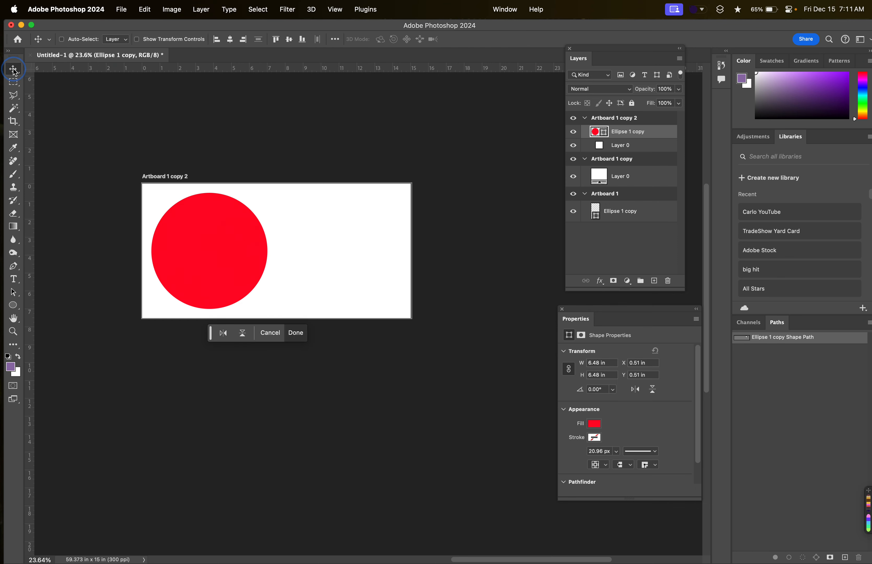
Examine the red circle's placement on Artboard 1 copy 2 relative to the neighbouring artboards.
scroll(253, 229, left, 2)
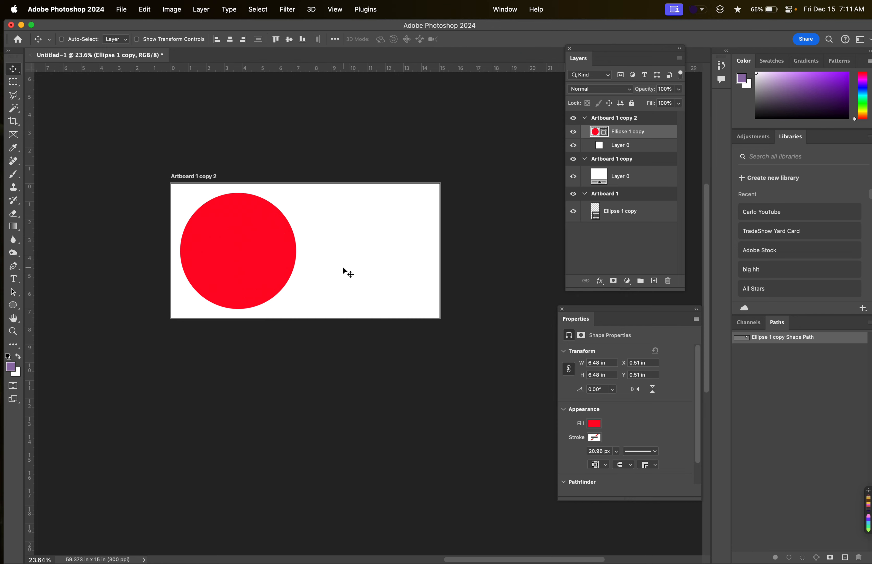
scroll(321, 268, left, 3)
scroll(321, 268, down, 2)
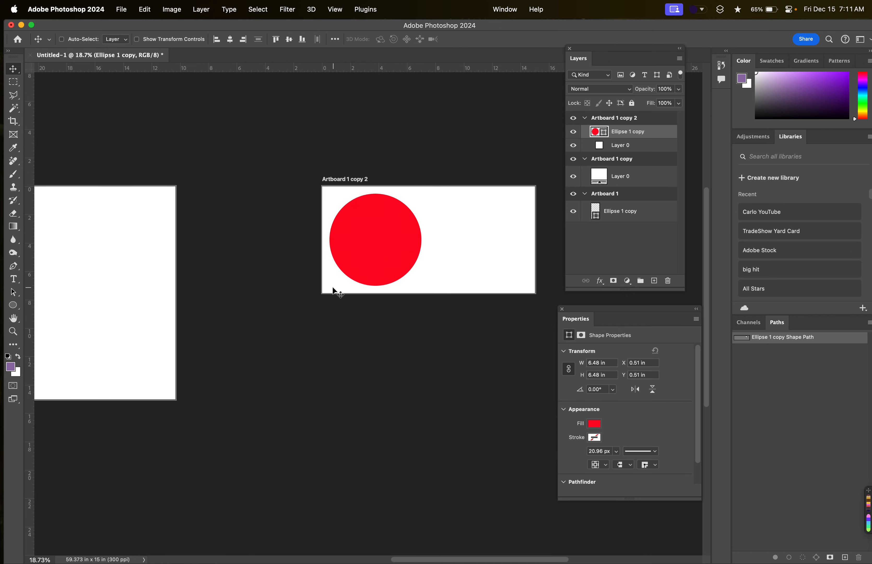
scroll(333, 289, down, 2)
scroll(334, 288, left, 4)
scroll(333, 288, right, 1)
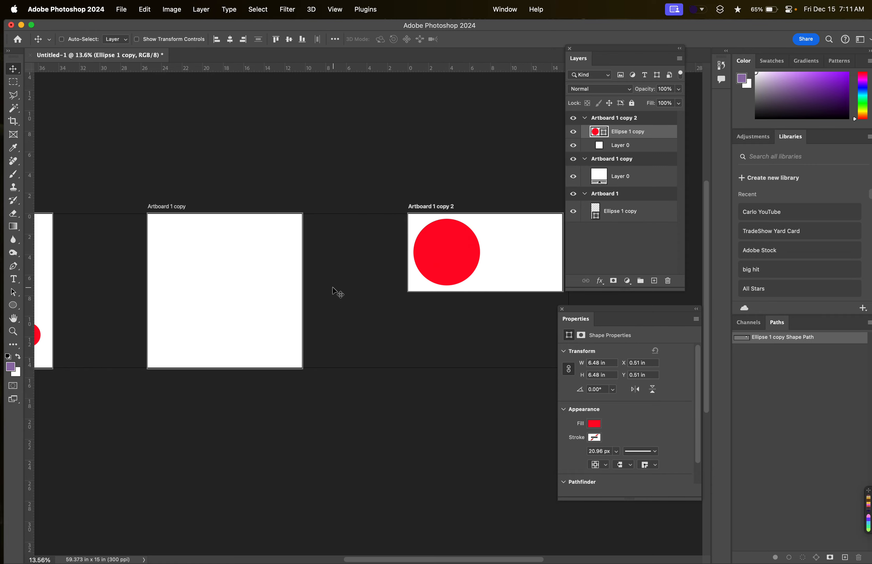
scroll(333, 289, left, 3)
scroll(332, 286, right, 4)
scroll(373, 255, up, 4)
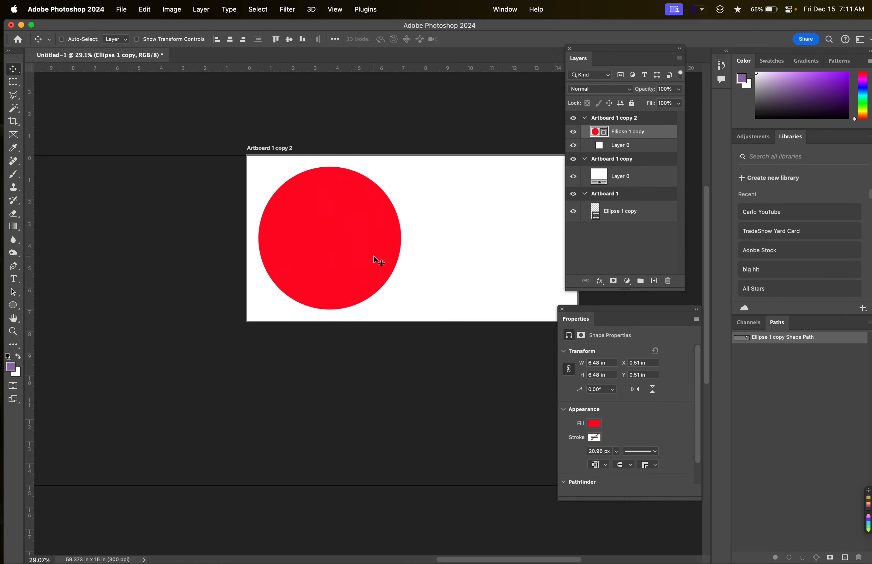
scroll(374, 255, right, 2)
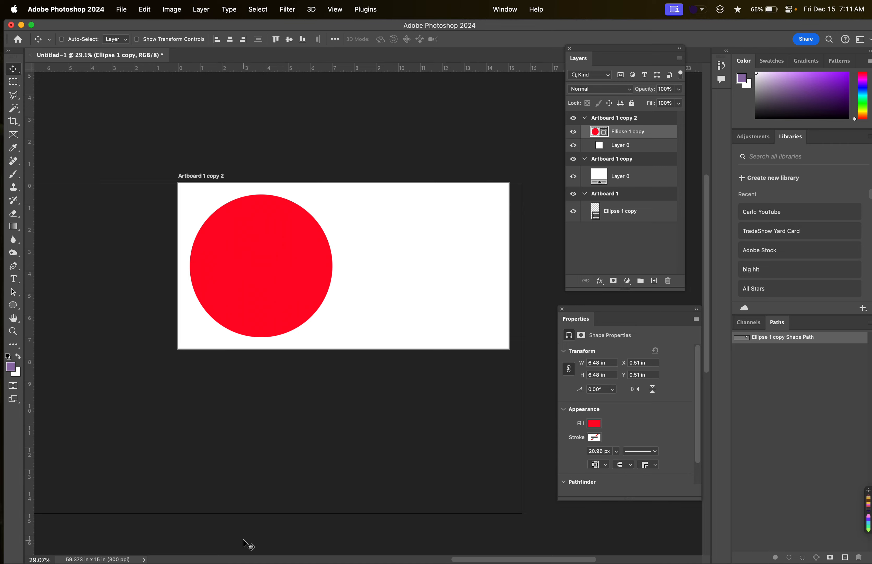
Switch to Finder, open the Sub Photos folder and sort its contents by date modified, newest first.
click(88, 542)
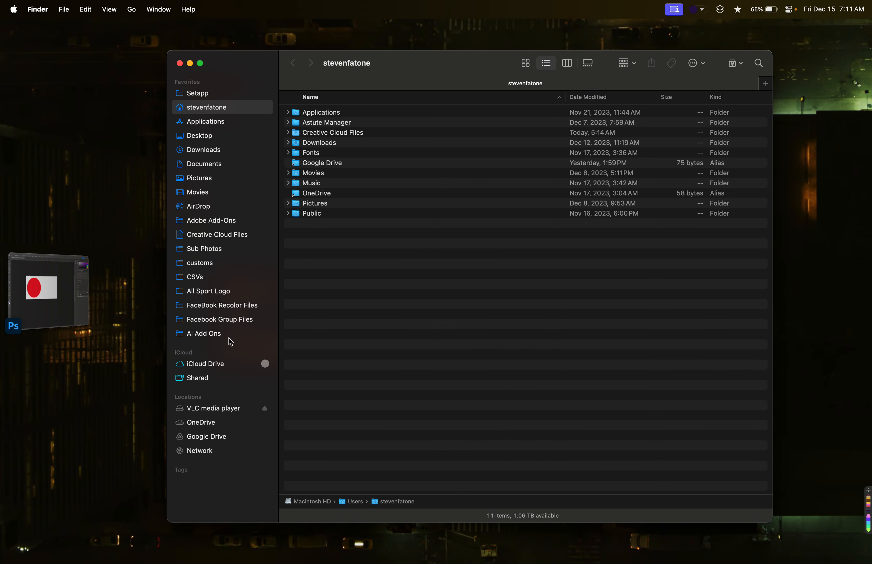
click(216, 249)
scroll(383, 141, up, 15)
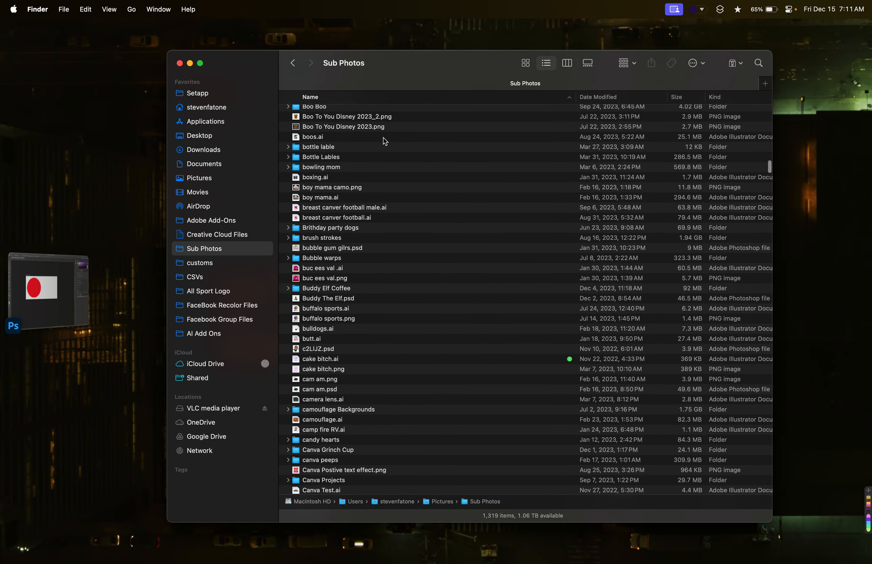
click(633, 99)
Preview Converse.psd, red truck.png and coffee sign.ai to look for a suitable image.
click(346, 114)
key(space)
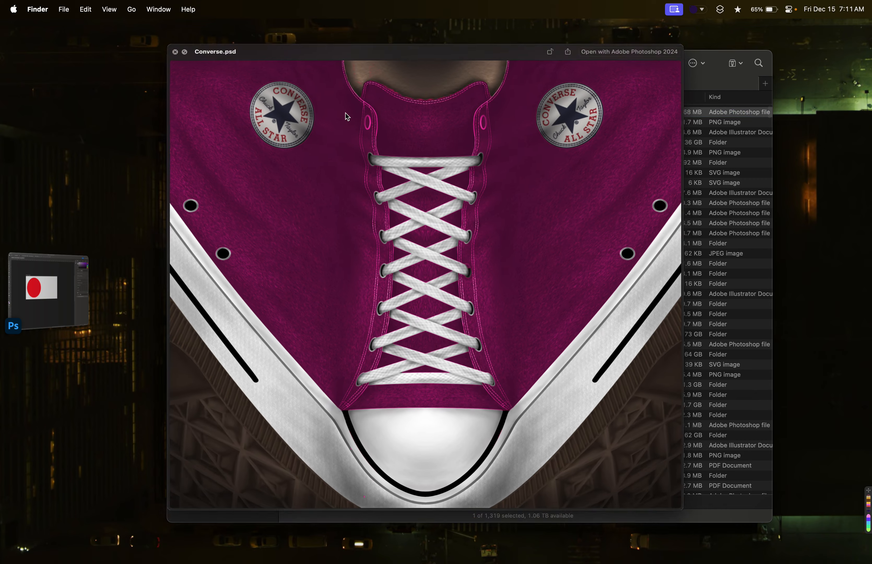
key(space)
click(345, 132)
key(space)
key(Up)
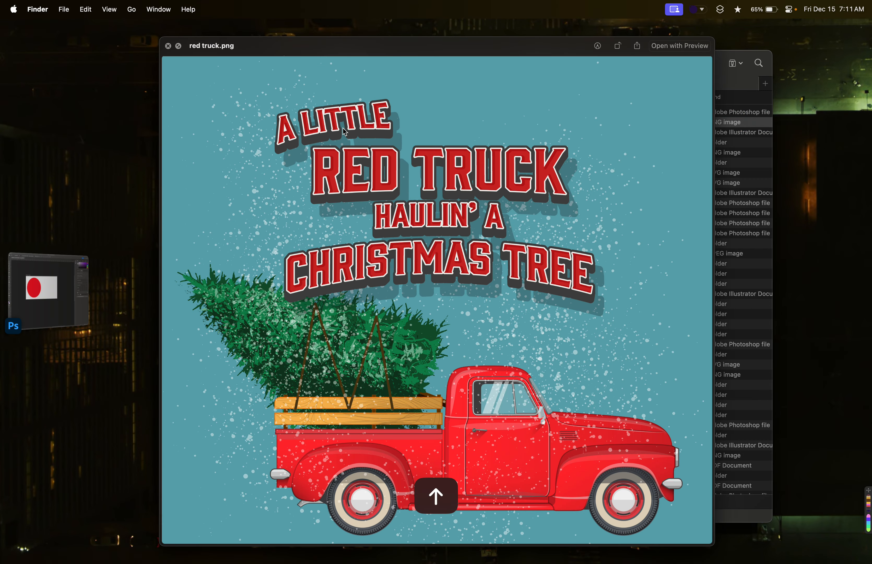
key(space)
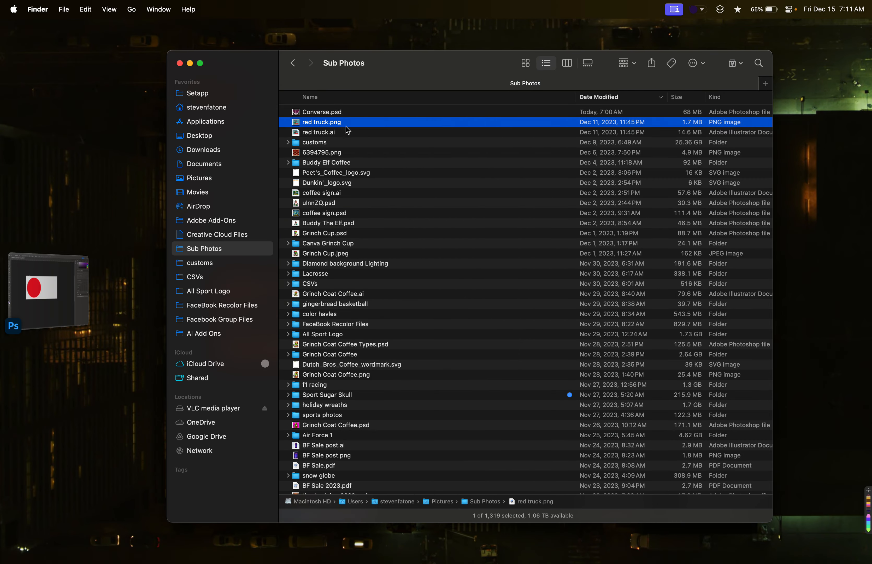
click(341, 193)
key(space)
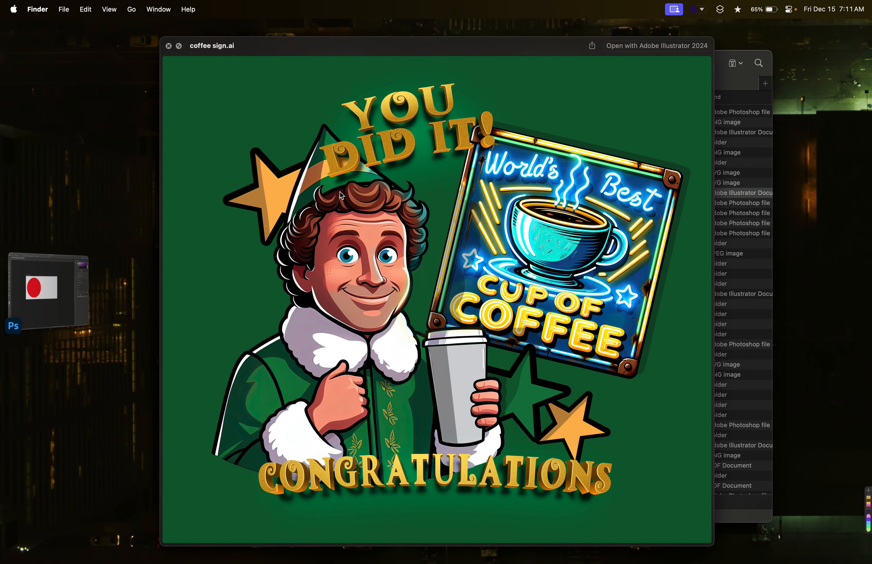
key(space)
click(303, 202)
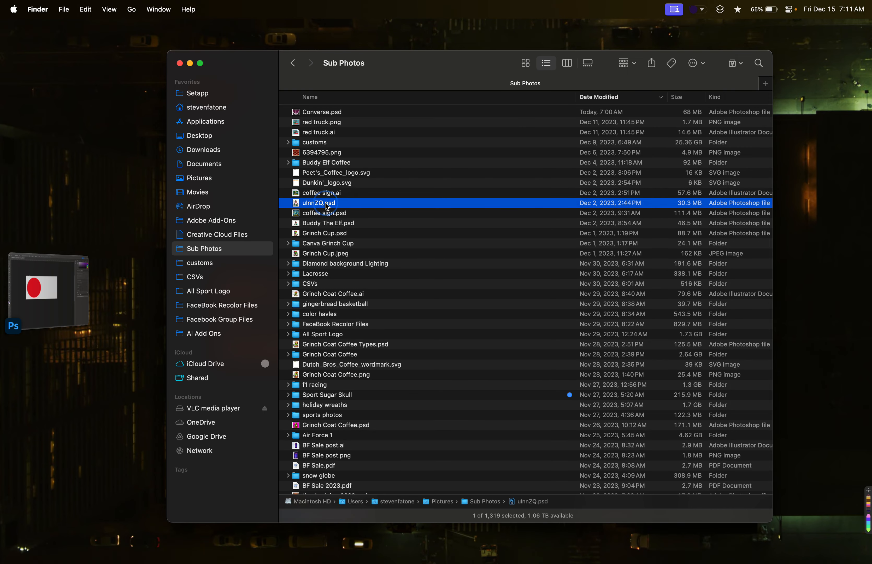
click(321, 194)
Check the Canva Grinch Cup folder, preview its background.png, and return to the Sub Photos folder.
double_click(358, 245)
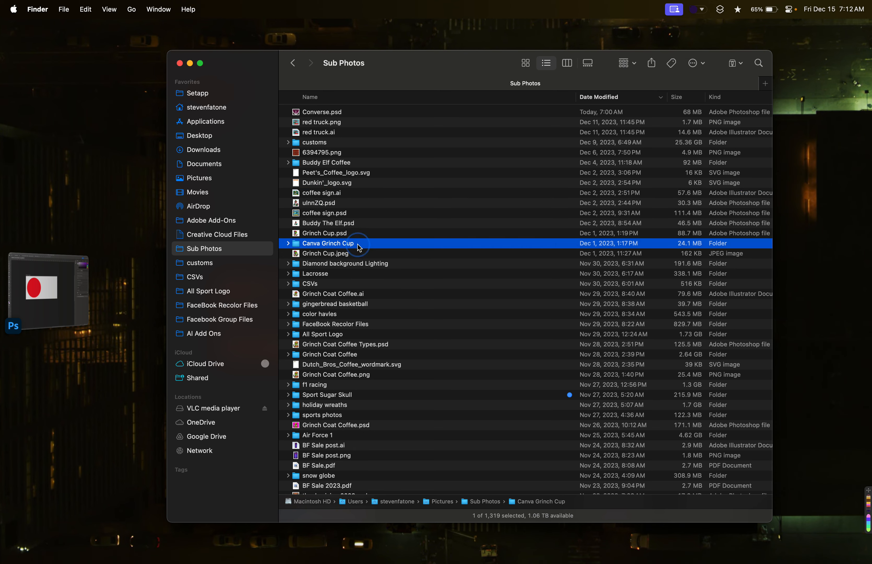
click(352, 115)
key(space)
key(space)
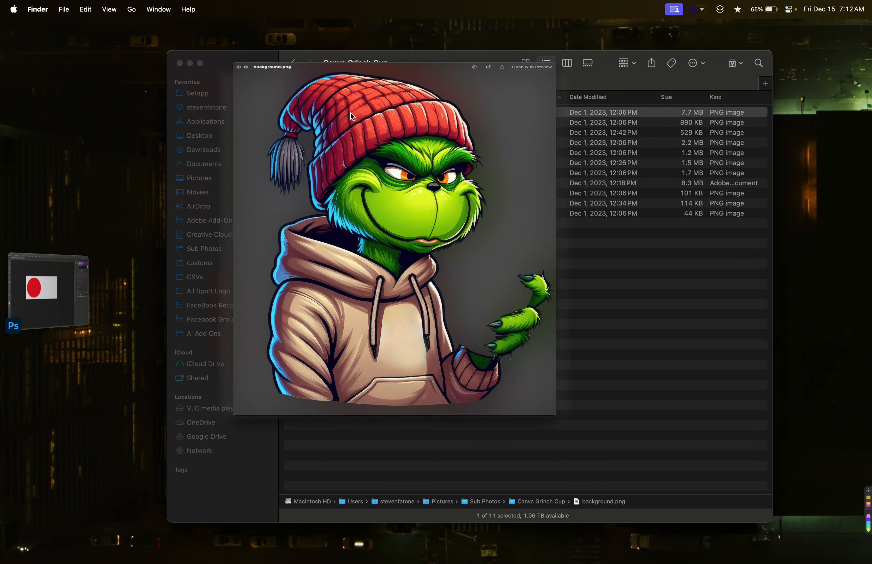
key(cmd+bracketleft)
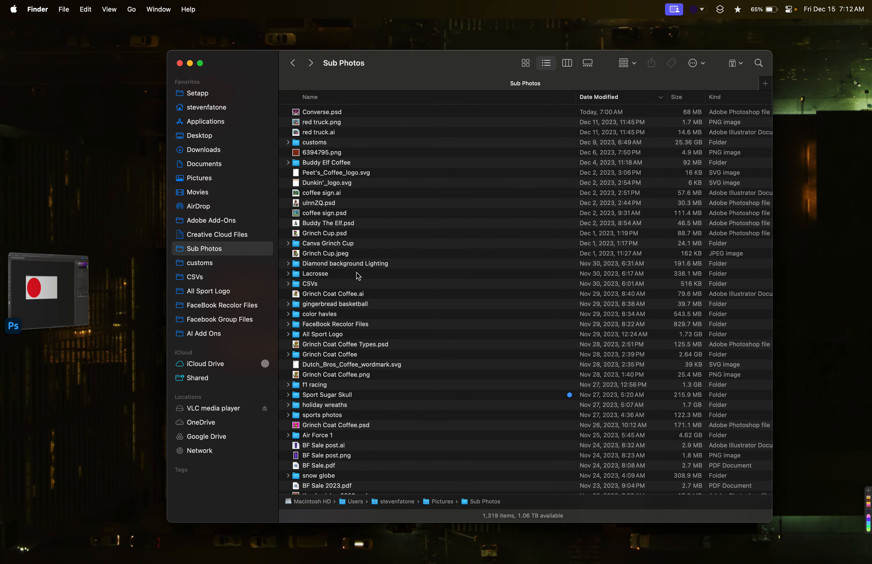
scroll(358, 277, down, 2)
double_click(355, 225)
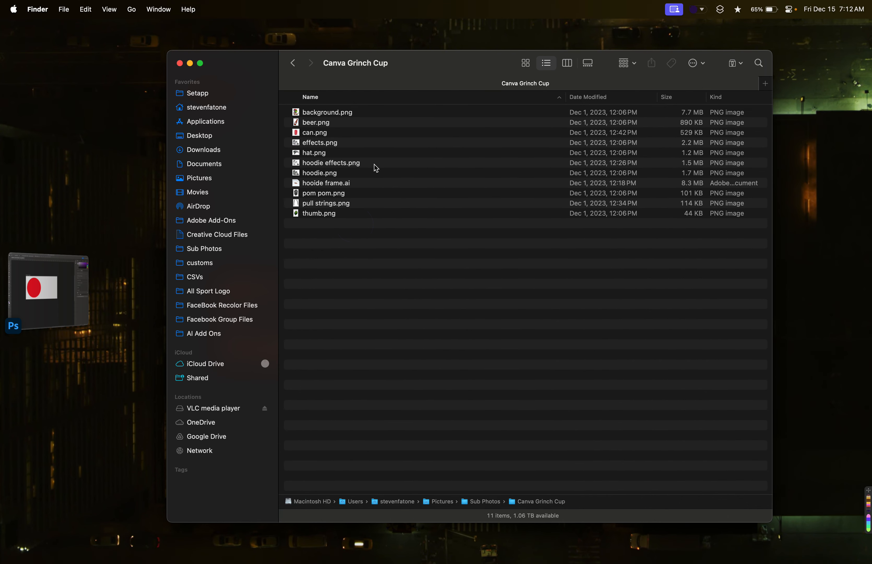
click(293, 63)
Place Grinch - Coffee - cherry_tomato_black_-01.png from the 2color subfolder of Grinch Coat Coffee onto Artboard 1 copy 2 in Photoshop.
scroll(346, 277, down, 3)
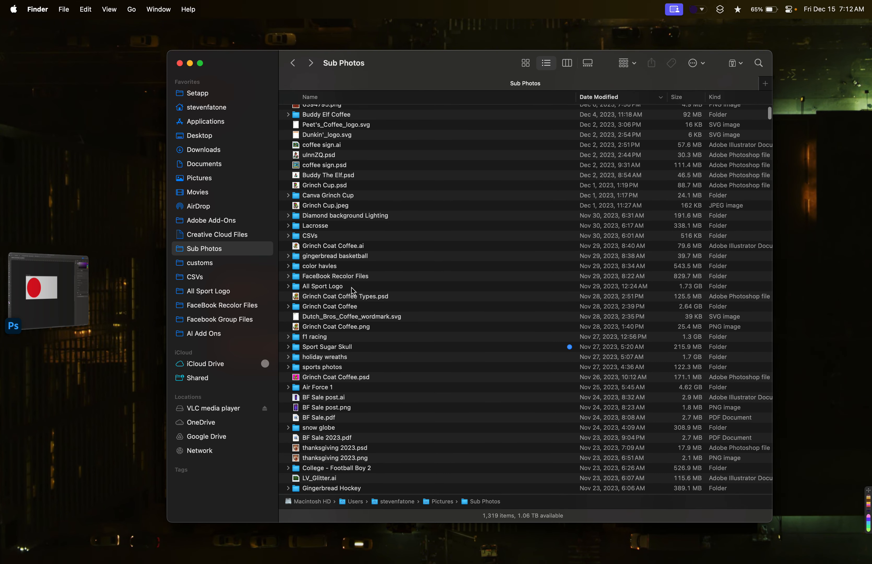
double_click(363, 308)
click(331, 113)
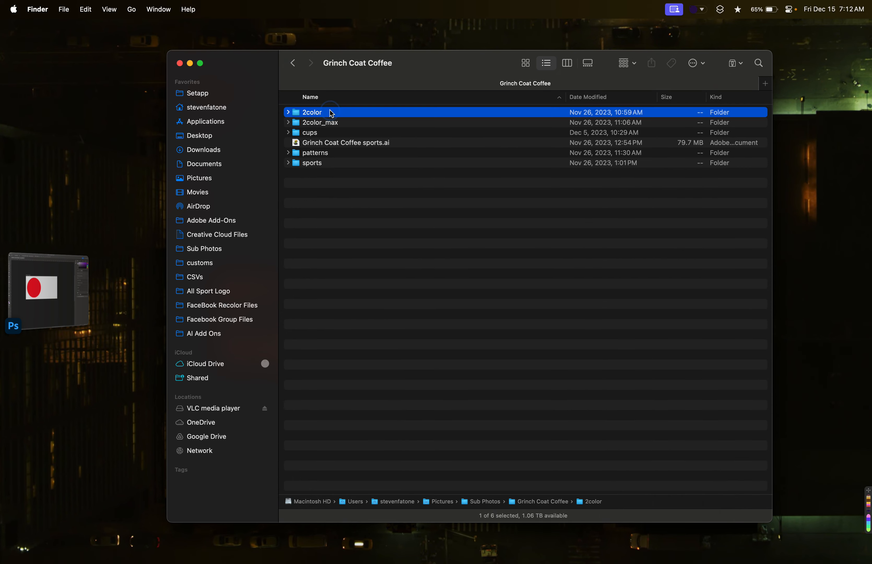
double_click(350, 114)
key(space)
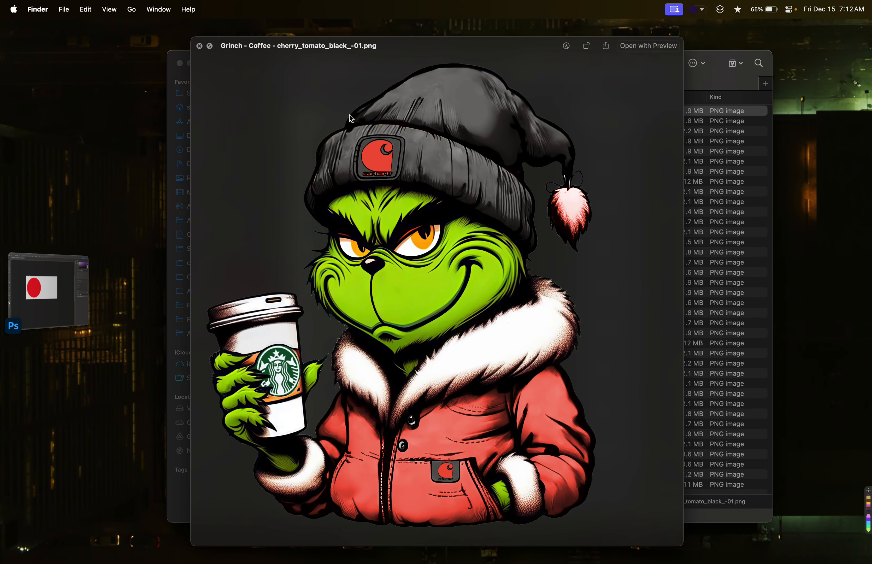
key(space)
drag(359, 115, 388, 253)
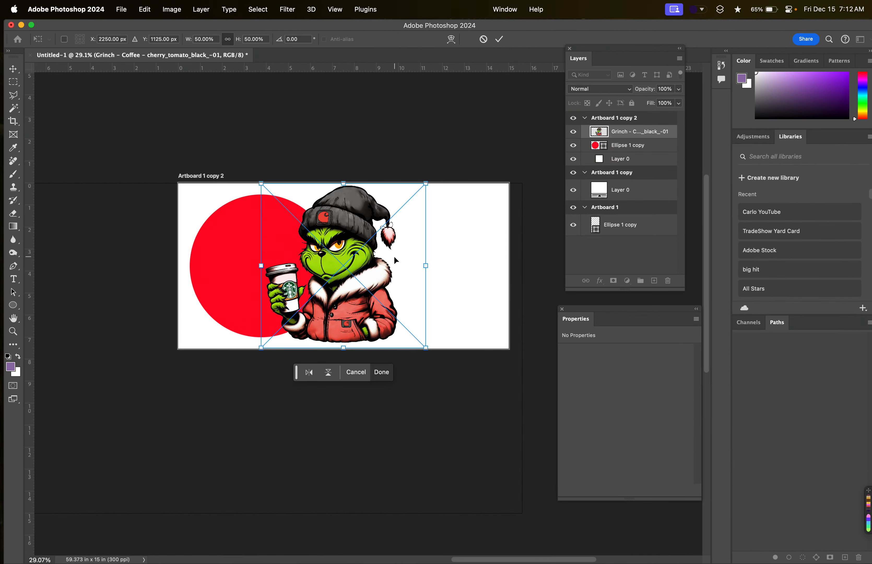
Move the Grinch image and the red circle's layer from Artboard 1 copy 2 into Artboard 1 copy, and delete the circle.
scroll(389, 261, down, 1)
scroll(348, 268, down, 3)
scroll(348, 268, left, 3)
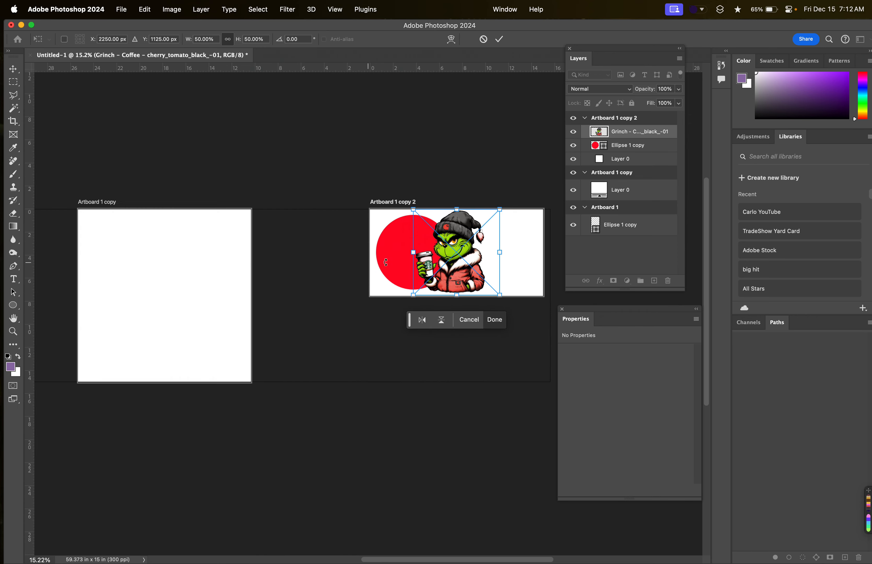
drag(453, 257, 157, 306)
scroll(165, 302, left, 2)
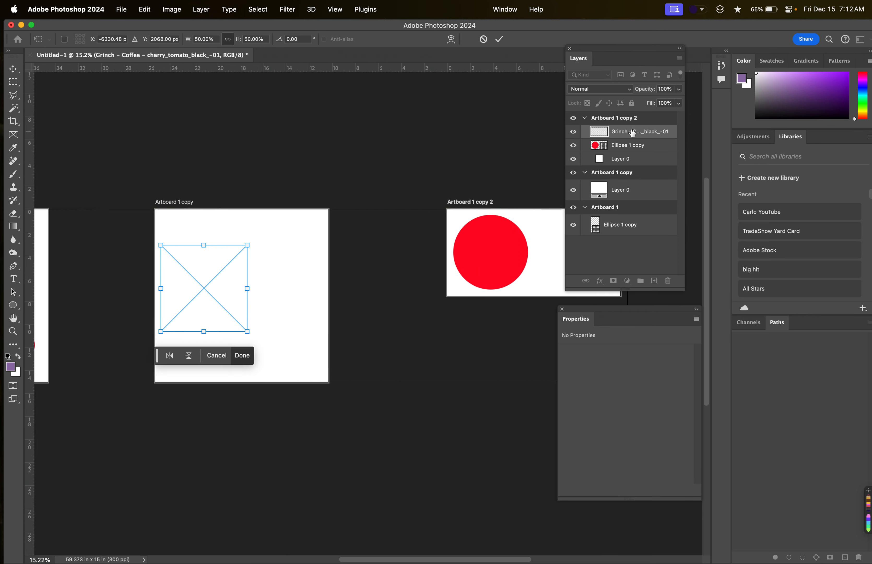
drag(628, 147, 623, 181)
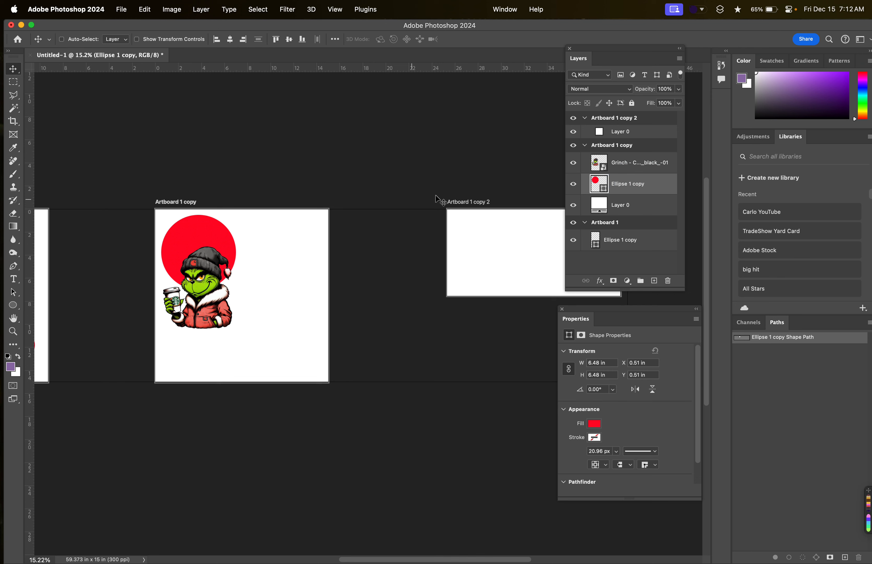
key(BackSpace)
Move the Grinch image to the upper edge of Artboard 1 copy and scale it to about 100.59% to fill the artboard.
key(super+t)
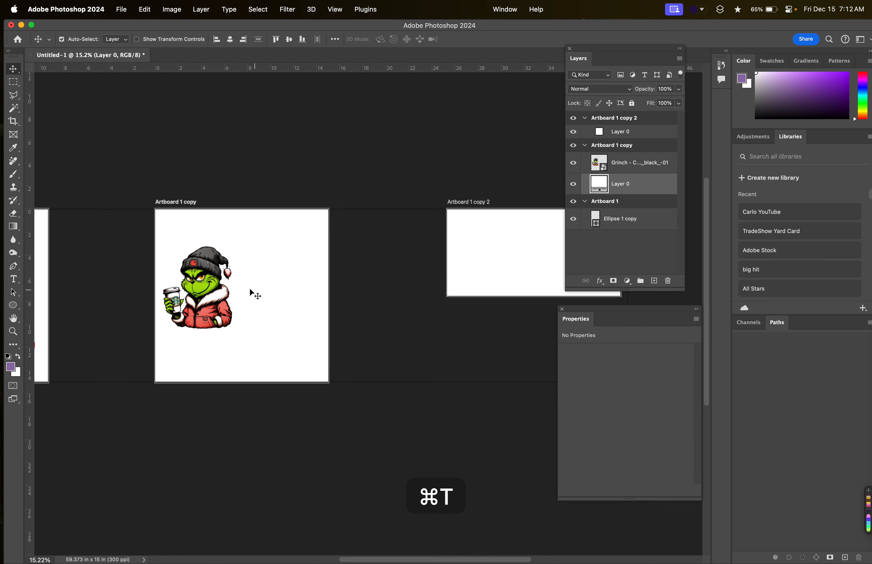
click(656, 164)
key(super+t)
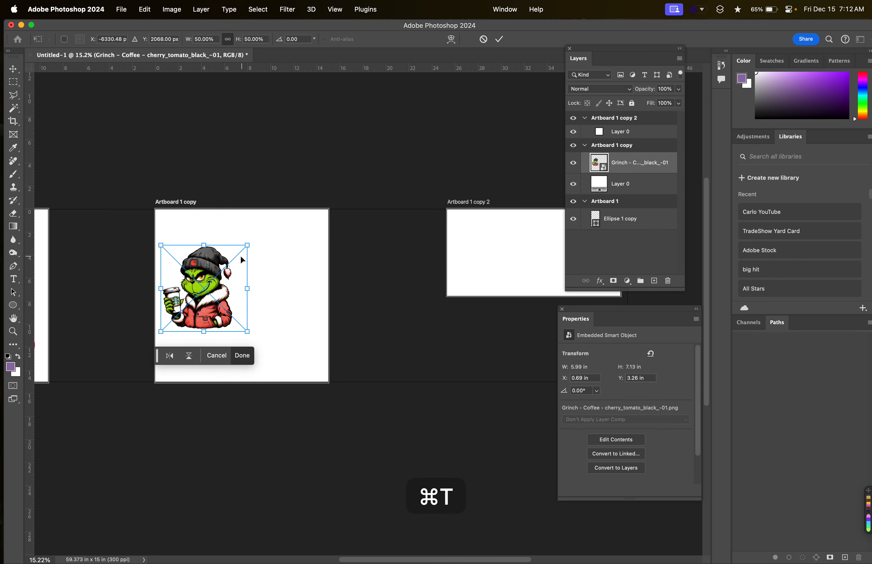
drag(242, 259, 243, 224)
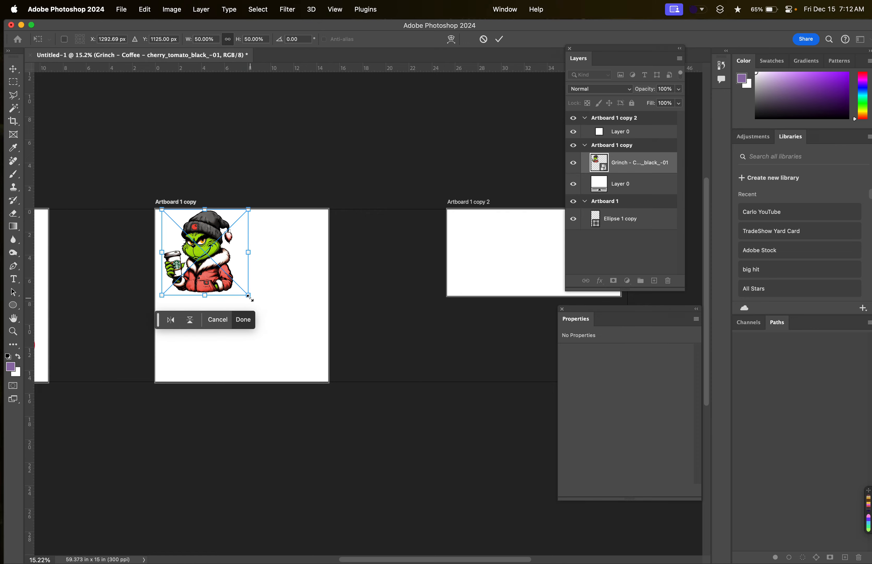
drag(249, 296, 335, 384)
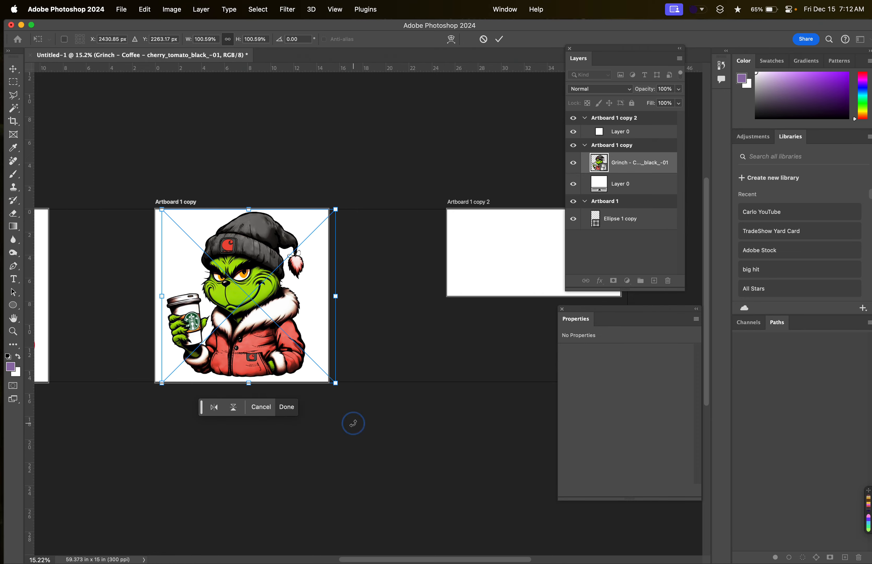
key(Return)
Examine Artboard 1, the enlarged Grinch image on Artboard 1 copy, and the contents of Artboard 1 copy 2.
scroll(354, 424, left, 5)
scroll(370, 278, up, 2)
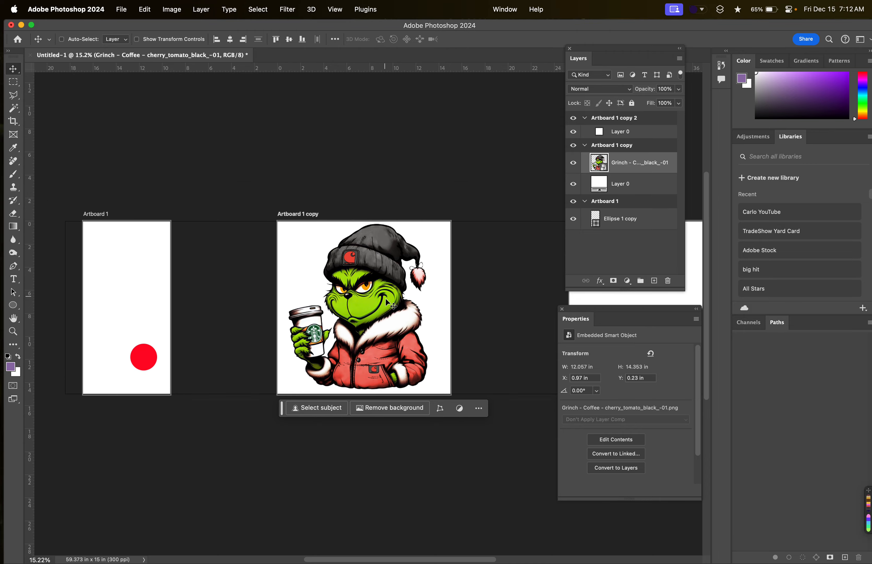
scroll(385, 298, up, 5)
scroll(384, 300, left, 7)
scroll(384, 300, down, 2)
scroll(384, 303, down, 1)
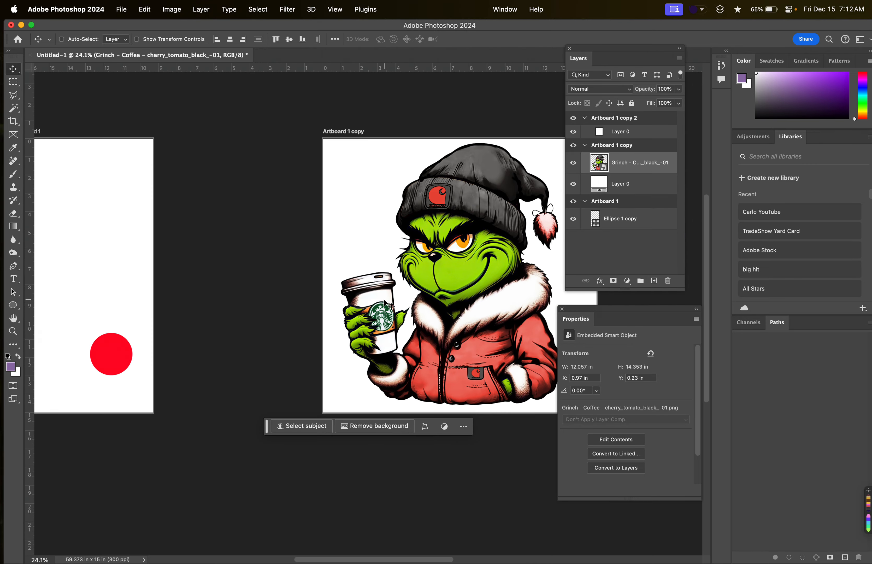
scroll(384, 300, left, 2)
scroll(383, 300, down, 2)
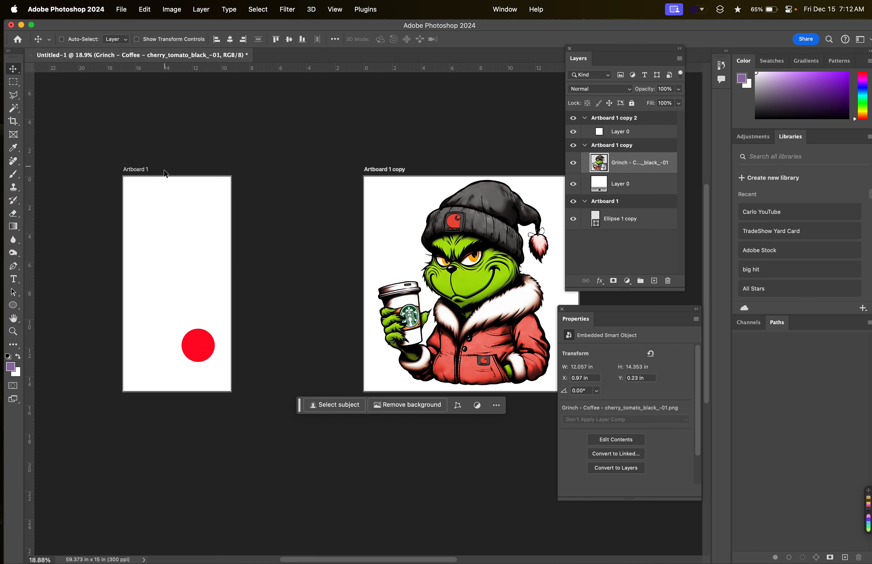
scroll(256, 195, right, 10)
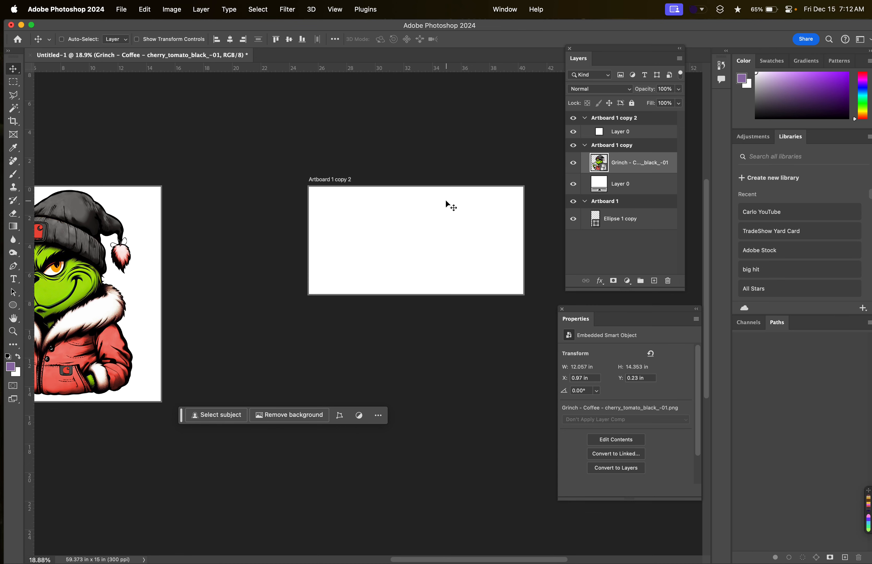
Move the Grinch image's layer from Artboard 1 copy into Artboard 1 copy 2.
drag(612, 169, 614, 128)
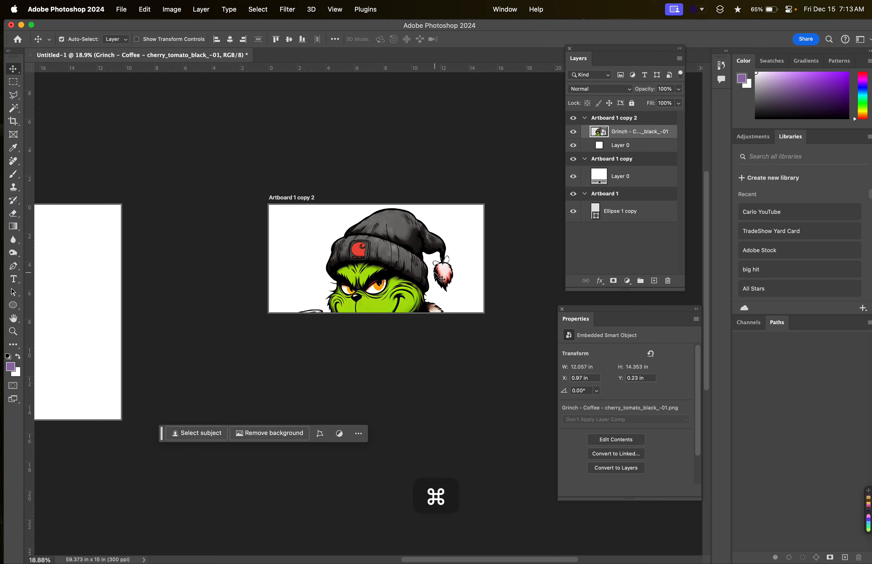
Squash the Grinch image vertically to the height of Artboard 1 copy 2 without keeping its proportions, and undo the distortion.
key(super+t)
drag(415, 352, 406, 352)
drag(377, 419, 376, 312)
key(Return)
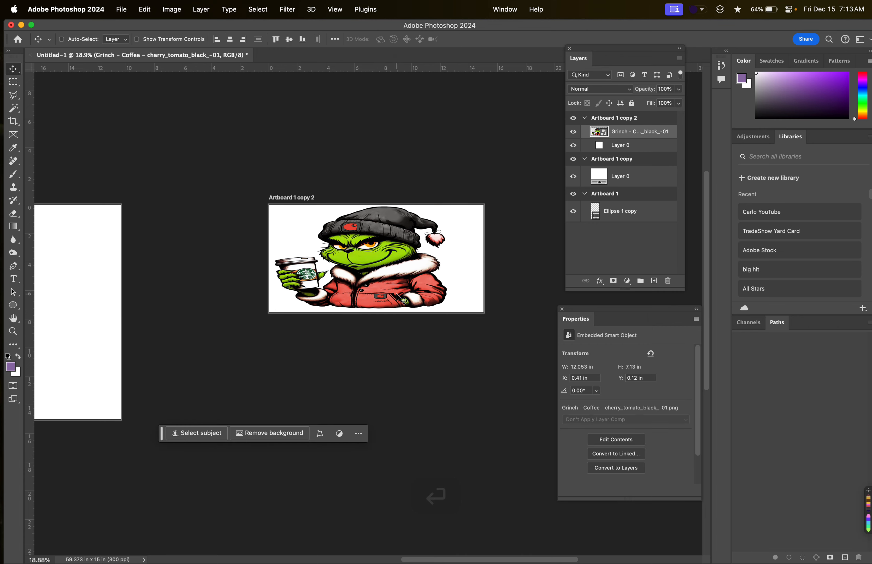
scroll(395, 294, up, 5)
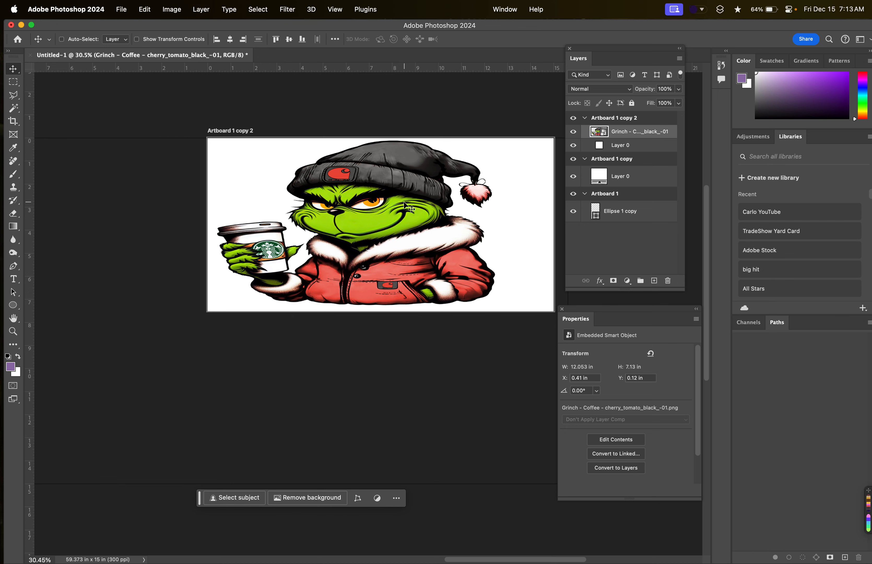
key(super+z)
key(super+z)
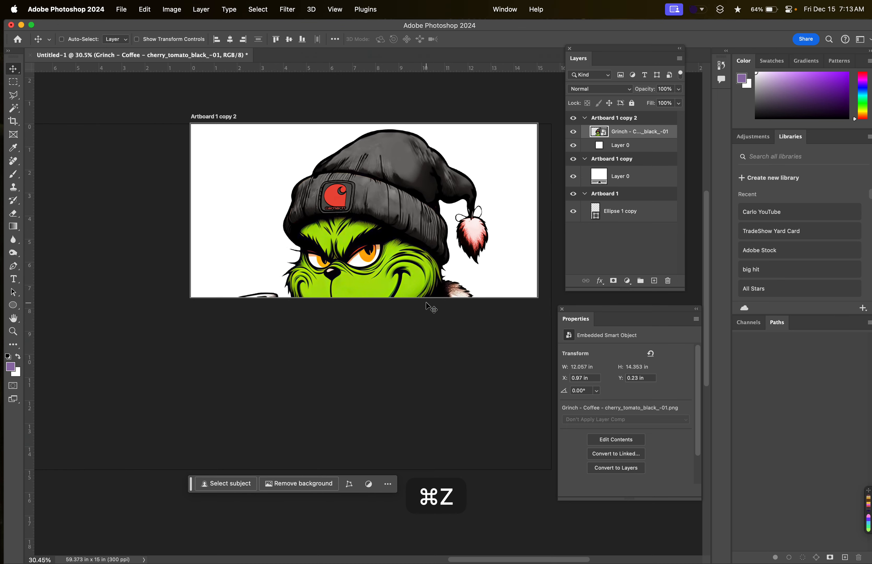
Scale the Grinch image proportionally to about 48.93% and centre it horizontally on Artboard 1 copy 2.
key(super+t)
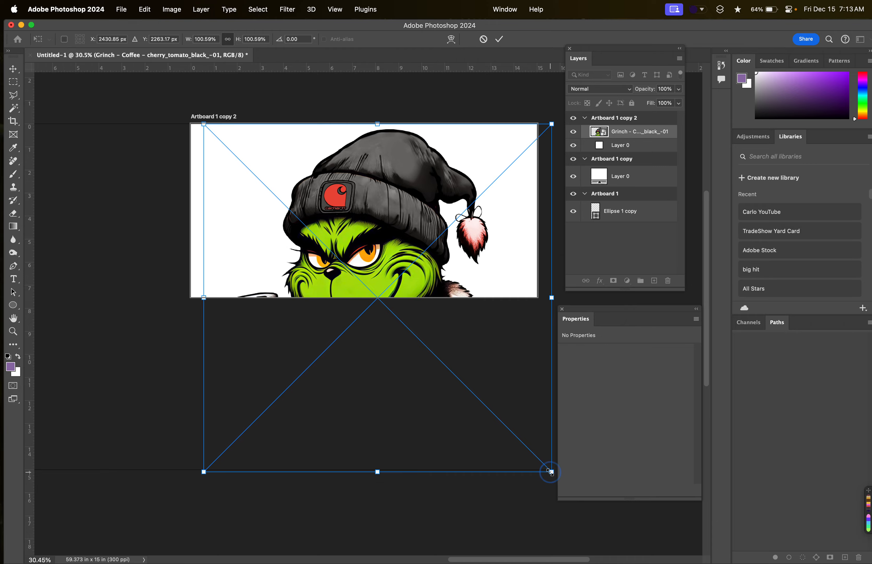
drag(551, 472, 388, 280)
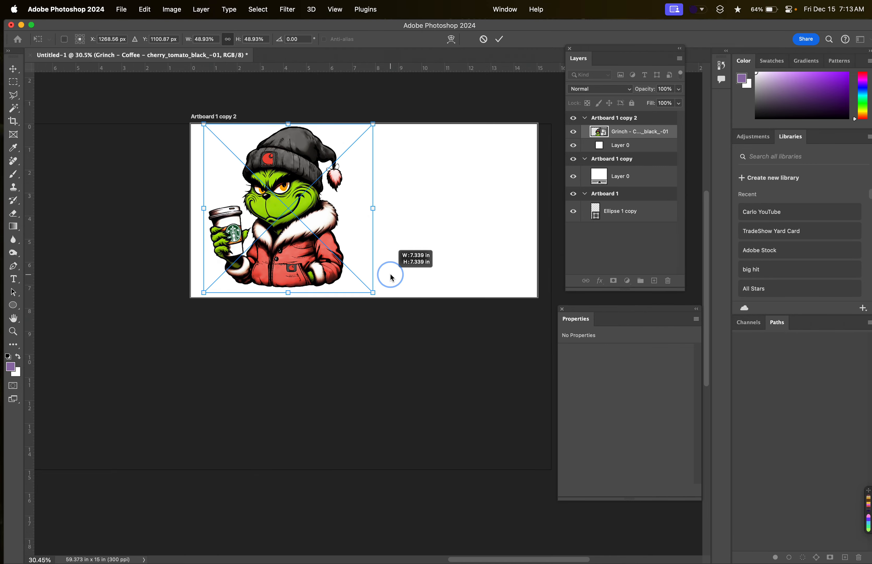
drag(297, 213, 374, 209)
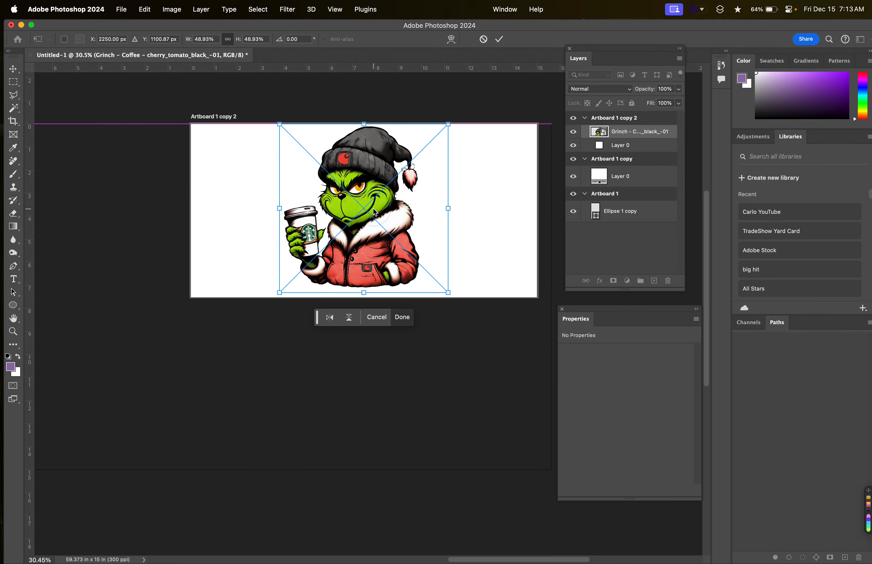
key(Return)
Examine the scaled Grinch image close up, including the coat, the pocket logo, the coffee cup and the hat.
scroll(366, 174, up, 3)
scroll(367, 176, down, 3)
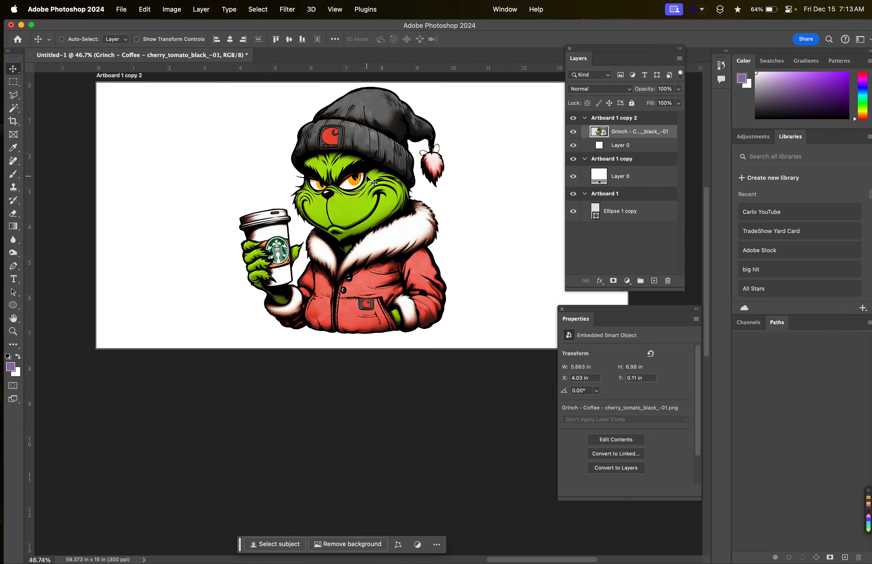
scroll(382, 322, up, 5)
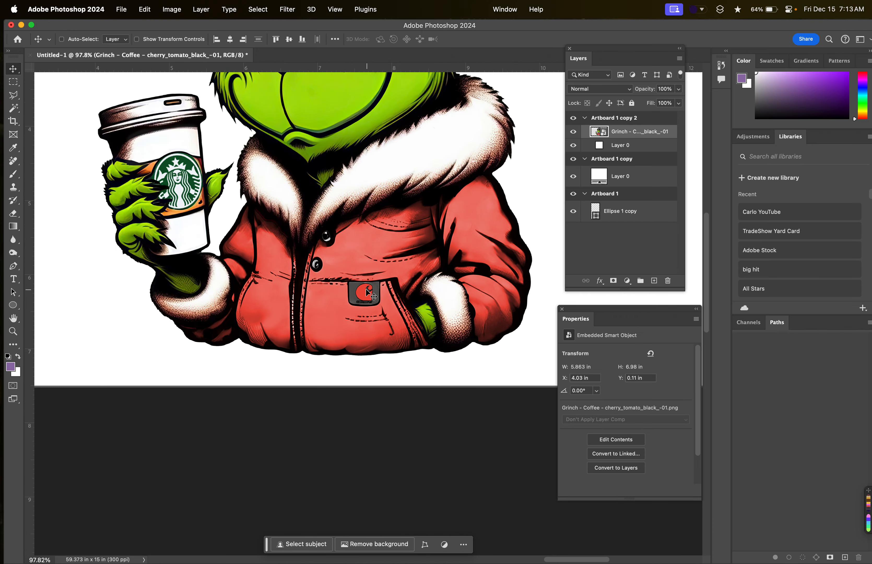
scroll(418, 274, down, 5)
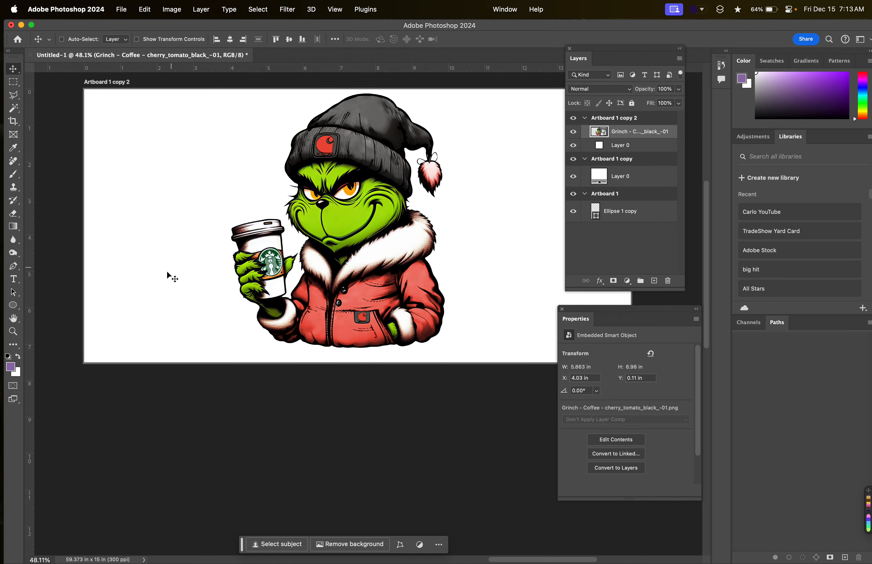
scroll(315, 175, up, 3)
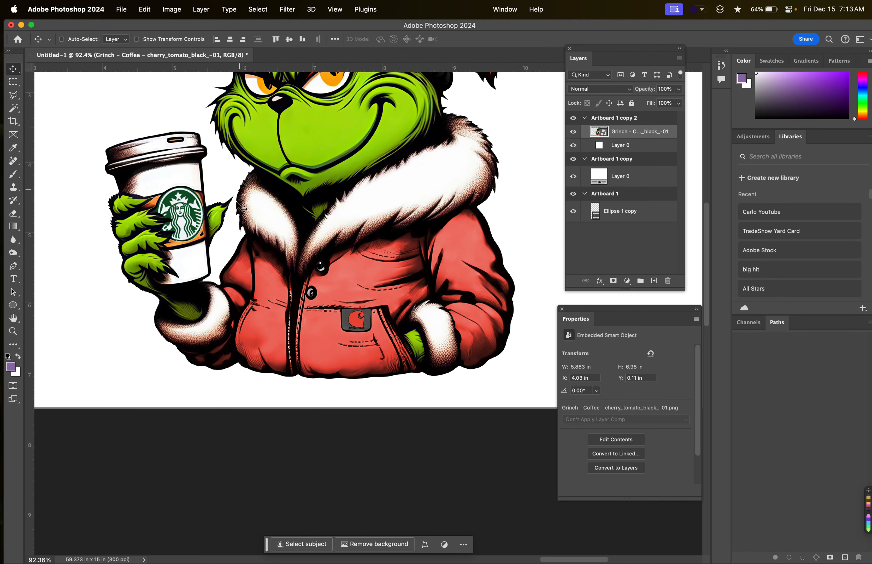
scroll(301, 217, down, 2)
scroll(301, 215, down, 1)
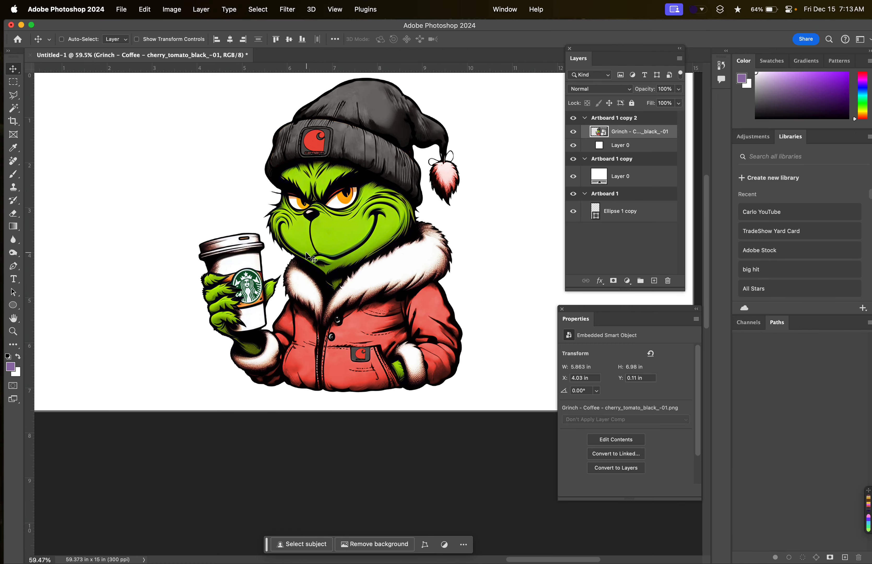
scroll(344, 228, up, 5)
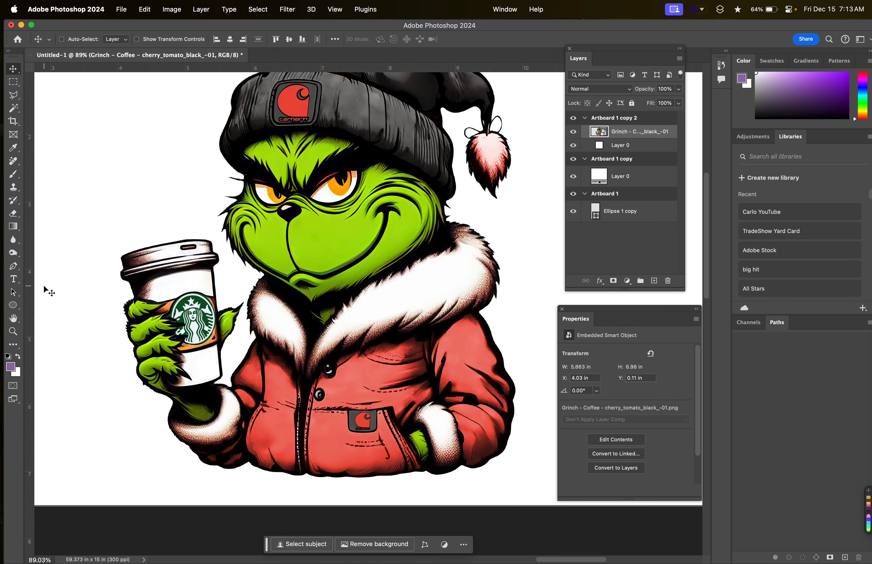
Sample the red of the hat's logo and recolour Layer 0 of Artboard 1 copy 2 to e94b3c.
key(i)
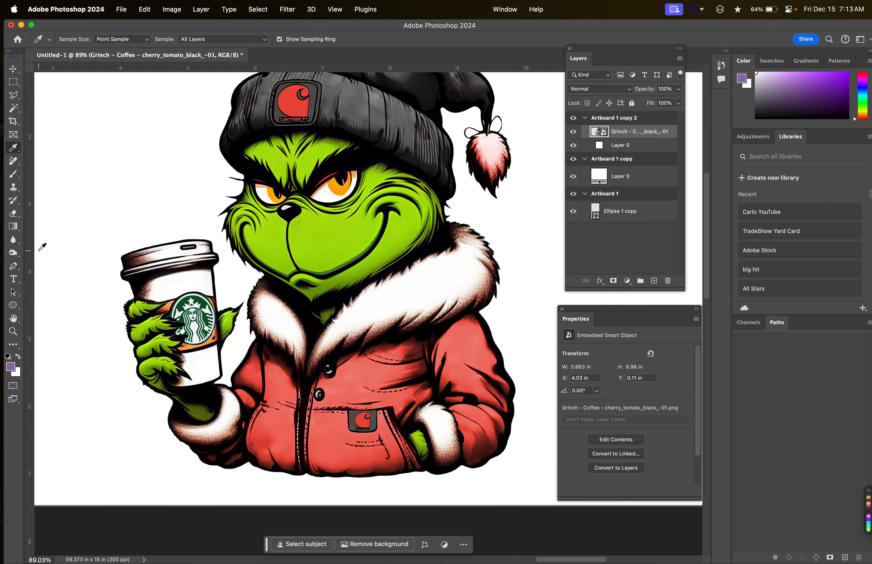
click(298, 105)
click(600, 146)
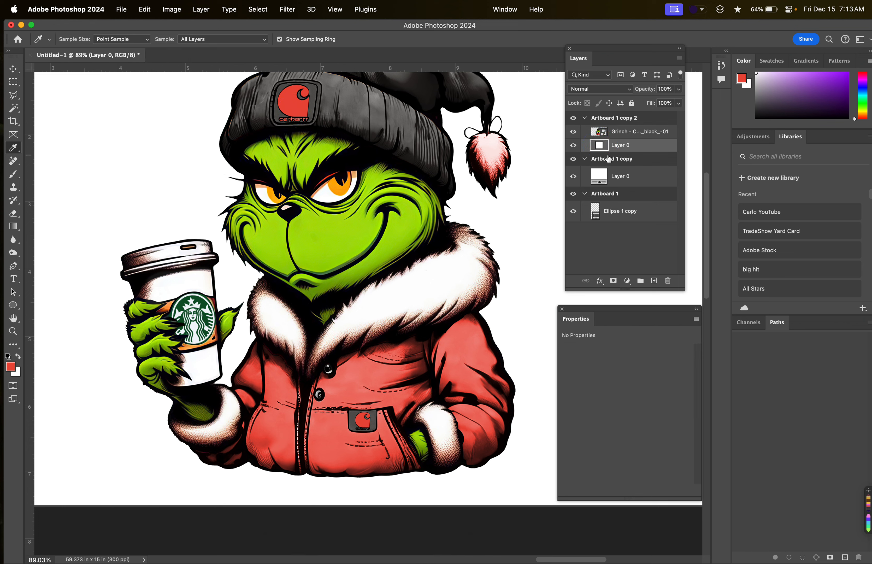
double_click(603, 147)
key(super+v)
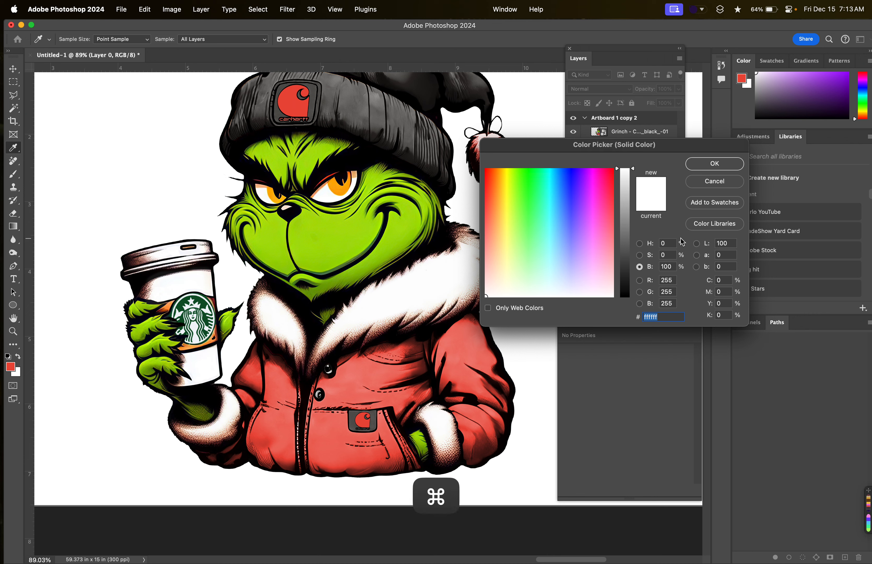
click(13, 367)
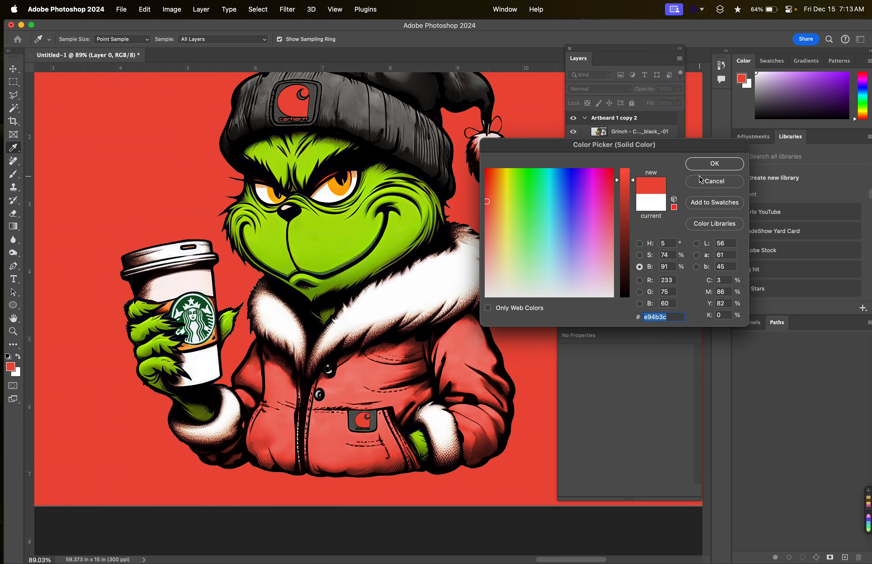
click(715, 164)
scroll(341, 284, down, 5)
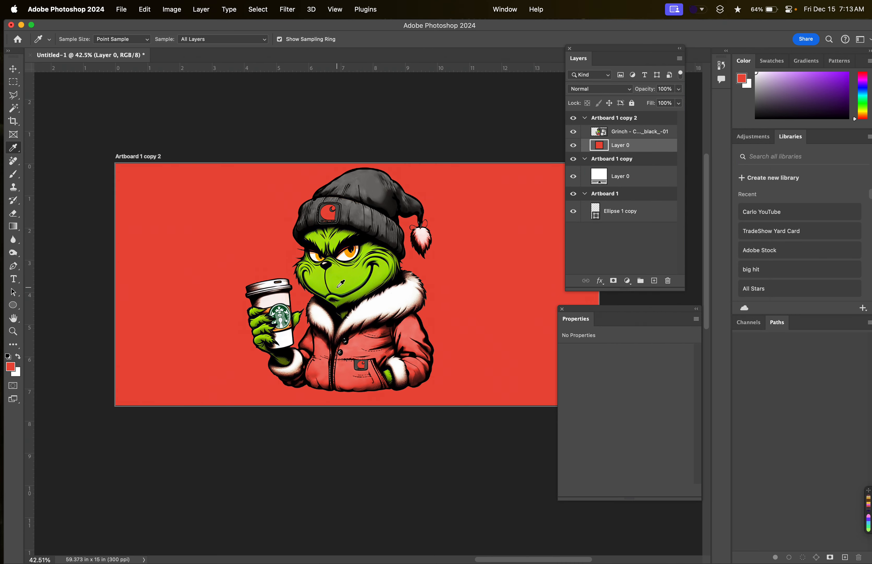
Move the Grinch image to the right side of the red artboard and over to its left side, at about X 0.66 in.
click(13, 68)
scroll(194, 197, right, 5)
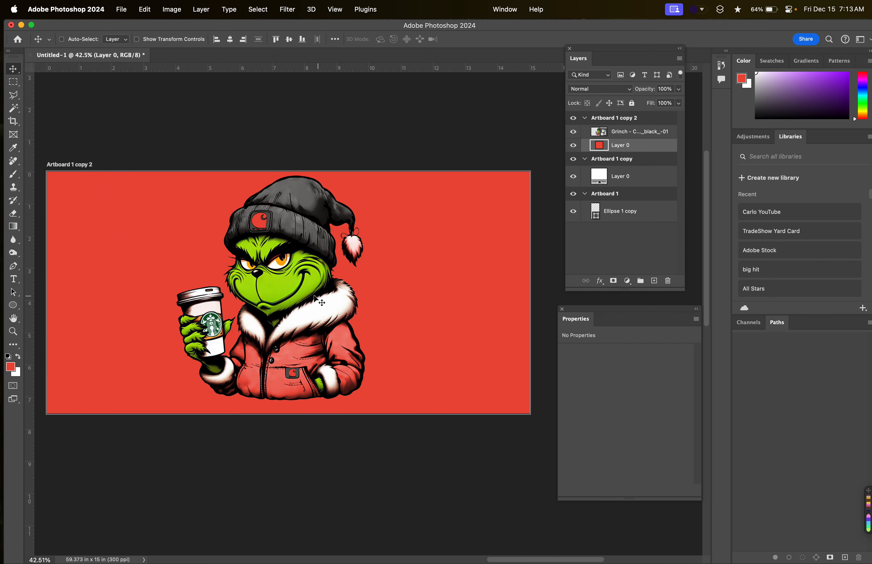
drag(319, 298, 400, 300)
click(633, 134)
drag(284, 298, 434, 299)
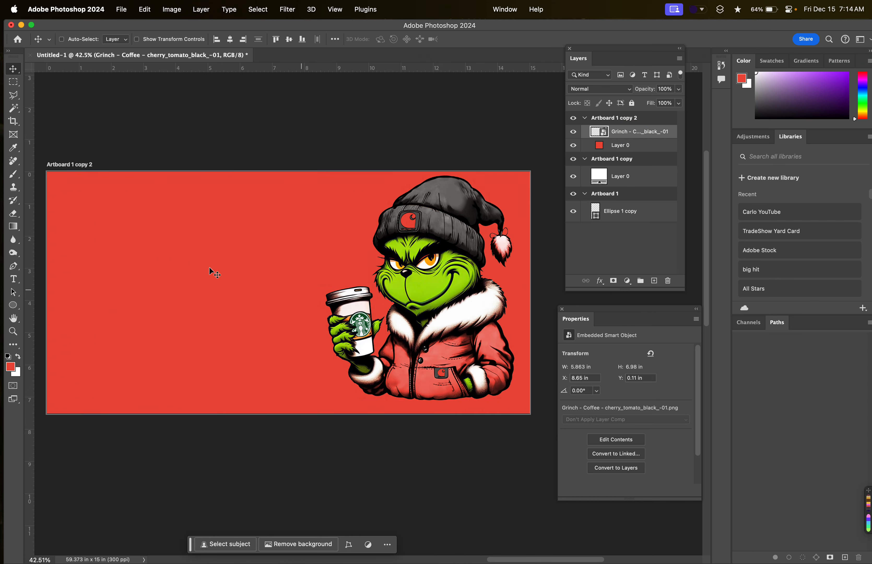
key(super+minus)
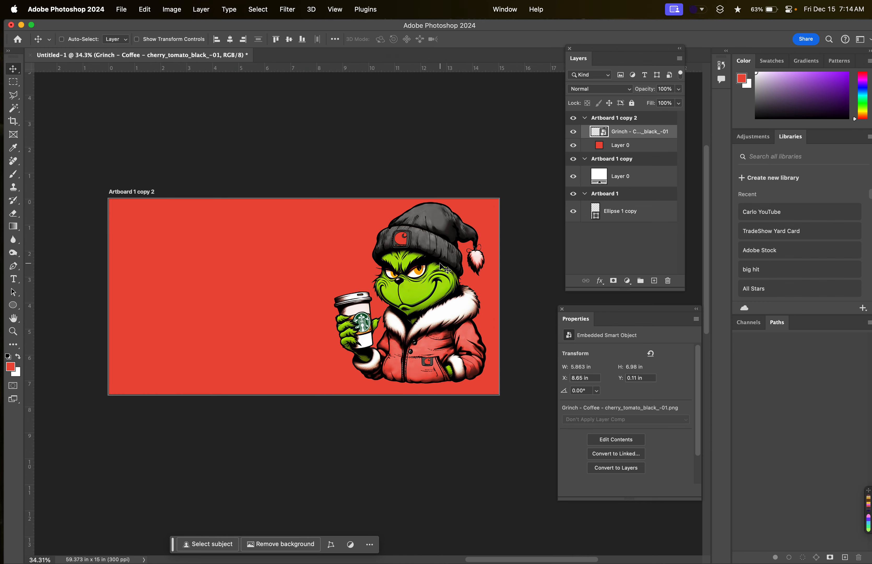
right_click(440, 263)
click(279, 282)
drag(414, 321, 205, 322)
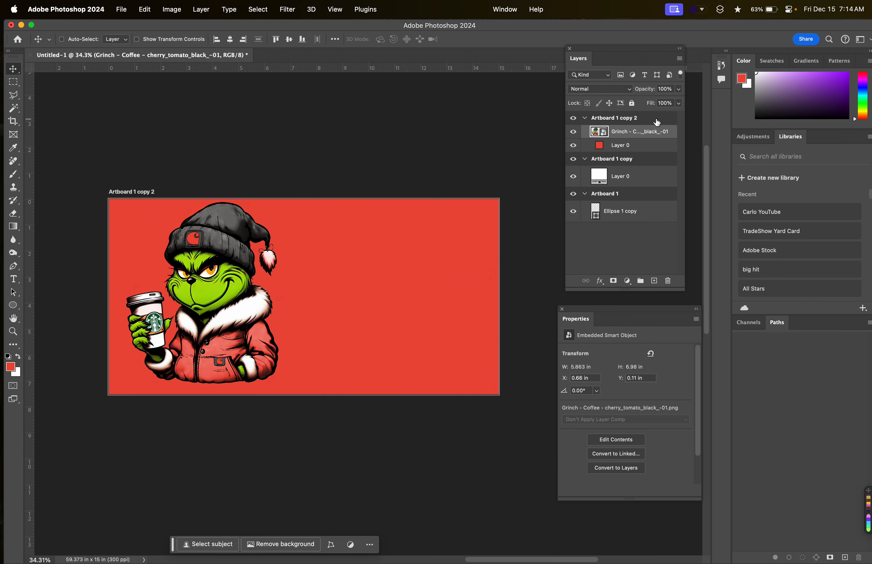
Duplicate the Grinch layer, and enlarge the copy to about 101.31% by 105.16% over the right half of Artboard 1 copy 2.
drag(649, 133, 654, 281)
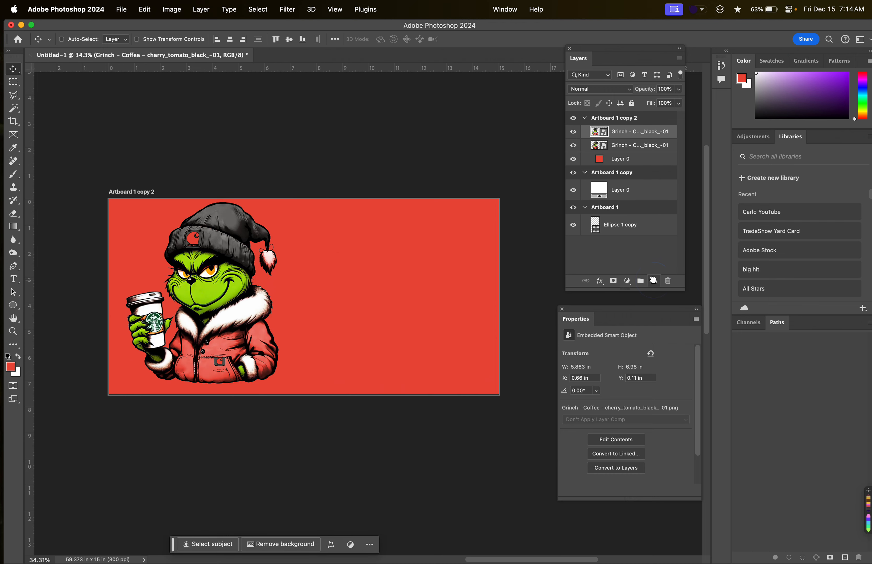
drag(219, 298, 648, 527)
key(super+t)
scroll(385, 340, down, 5)
scroll(385, 340, right, 3)
drag(441, 361, 393, 318)
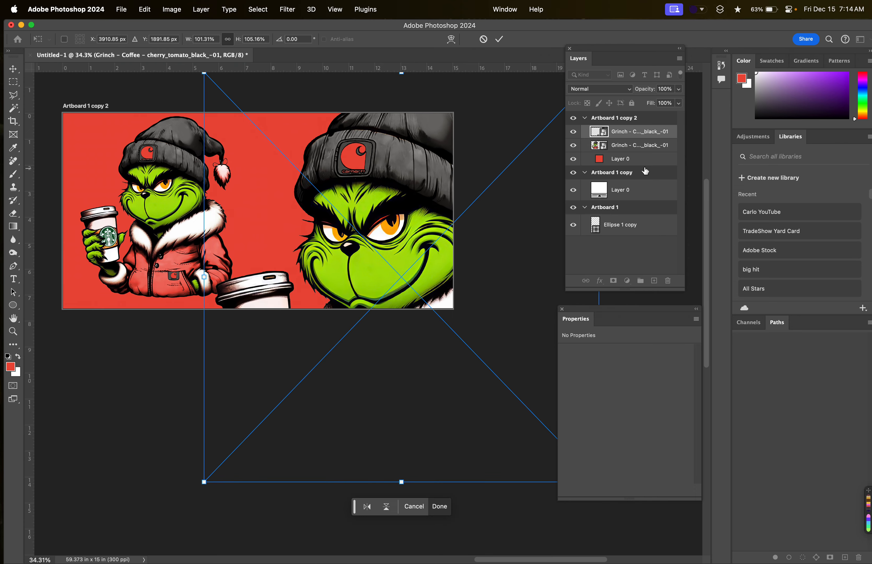
key(Return)
Stack the small Grinch layer above the enlarged copy and shift it slightly down to about Y 0.26 in.
click(612, 146)
click(621, 132)
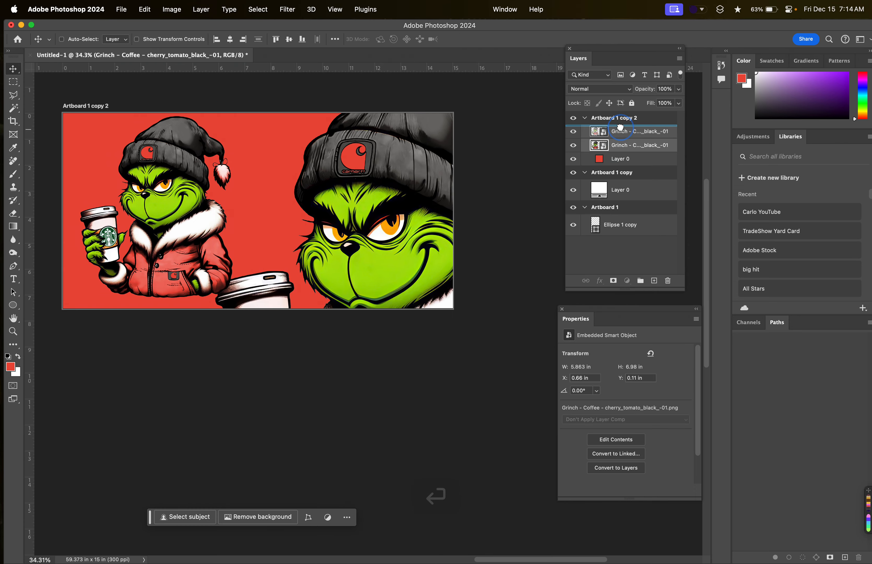
drag(181, 220, 181, 224)
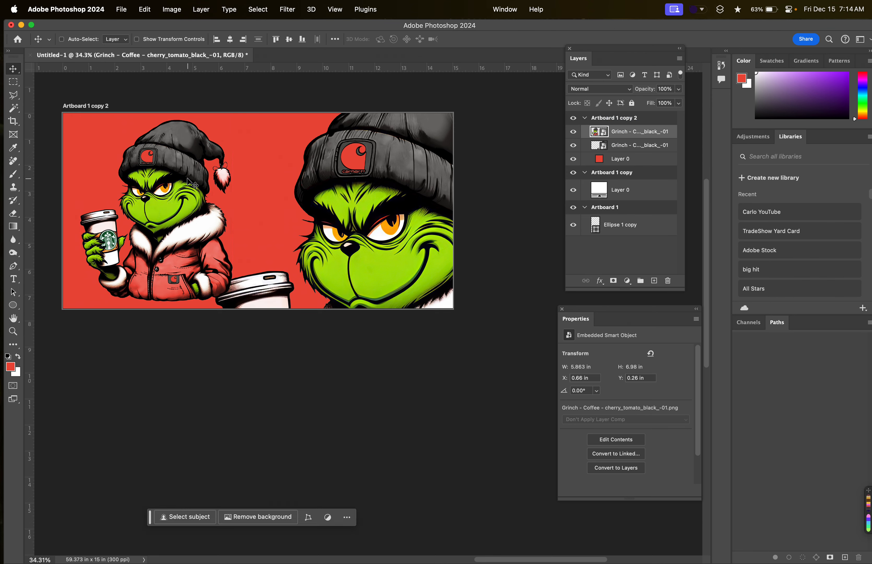
mouse_move(407, 236)
mouse_down()
mouse_move(407, 207)
mouse_move(406, 245)
mouse_up()
Lower the enlarged Grinch copy's opacity to 29% and reposition it to about X 5.3 in on the artboard.
click(643, 149)
click(642, 133)
click(638, 147)
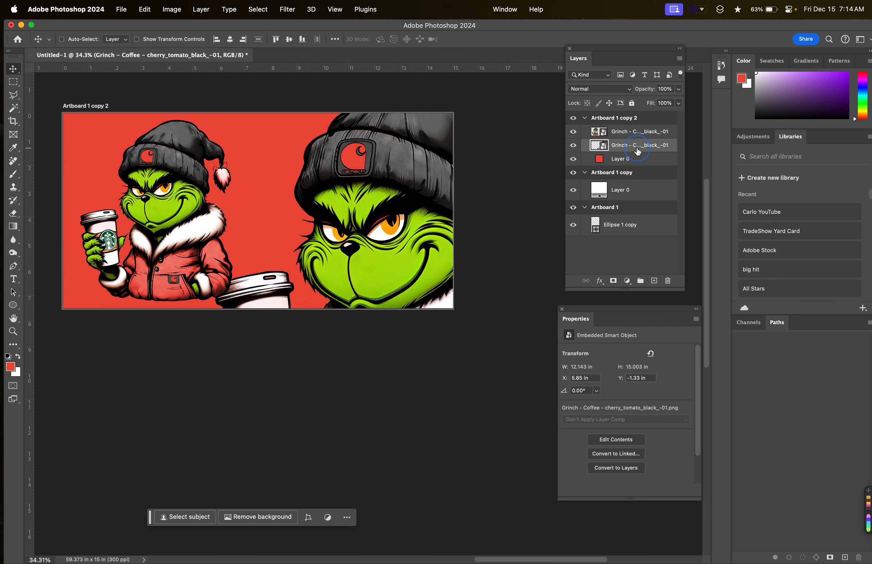
click(649, 136)
click(650, 147)
click(678, 90)
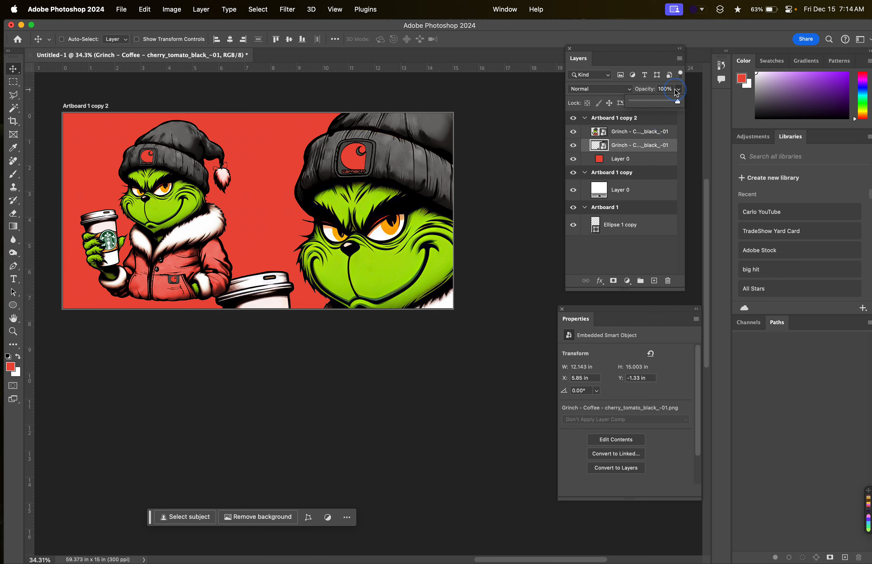
drag(676, 105, 650, 100)
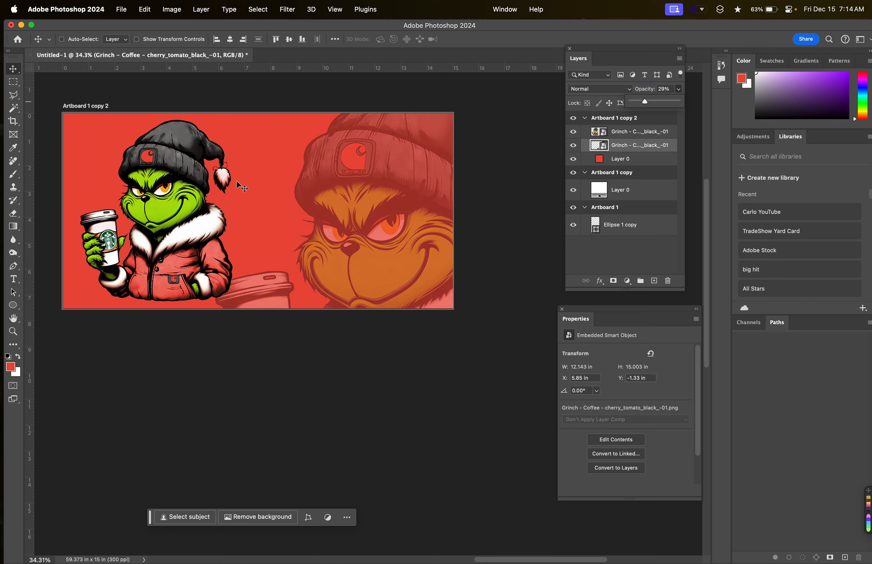
drag(203, 216, 211, 216)
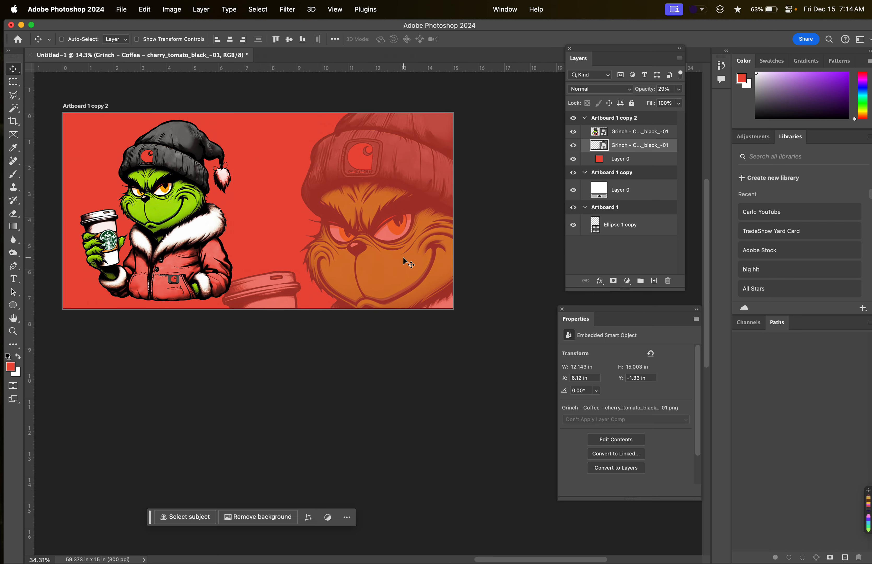
drag(400, 261, 400, 244)
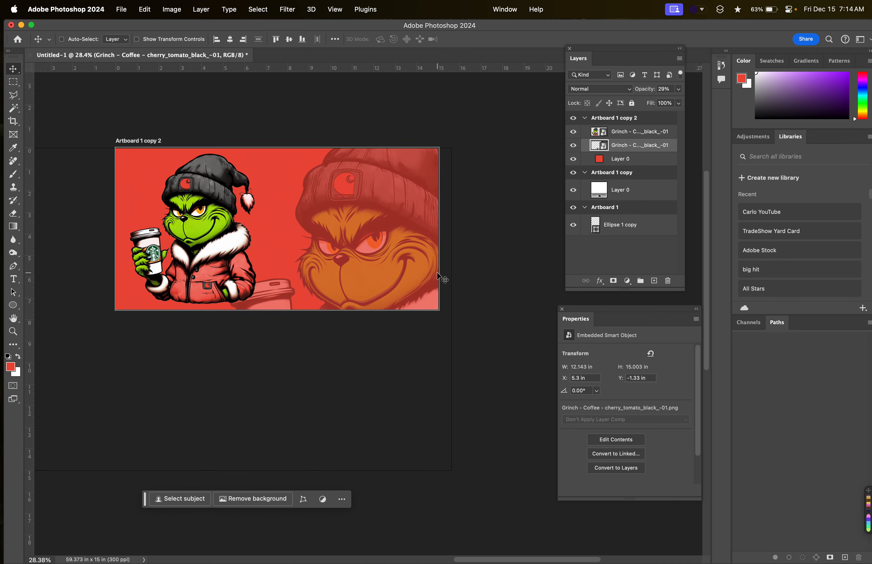
Examine the red Grinch composition on Artboard 1 copy 2 alongside Artboard 1 and Artboard 1 copy.
scroll(443, 278, down, 5)
scroll(382, 312, left, 3)
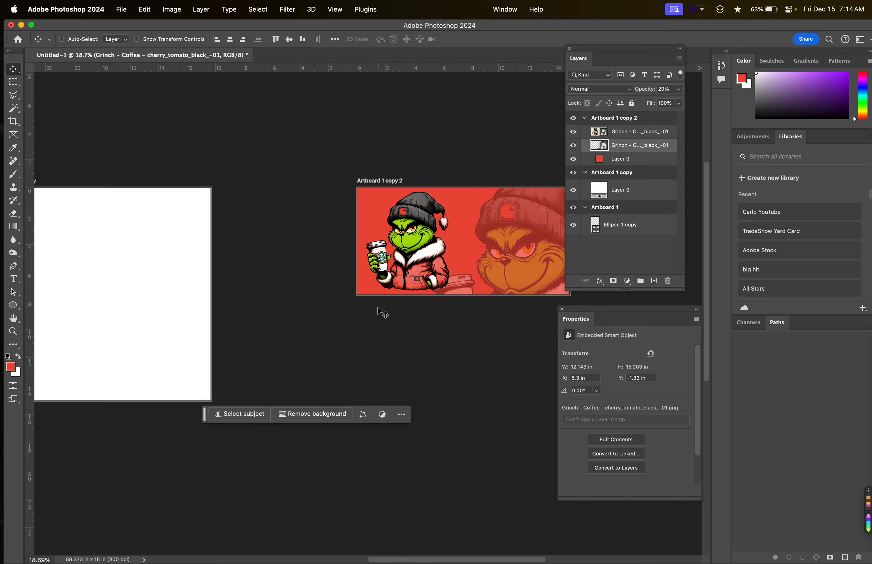
scroll(382, 313, left, 12)
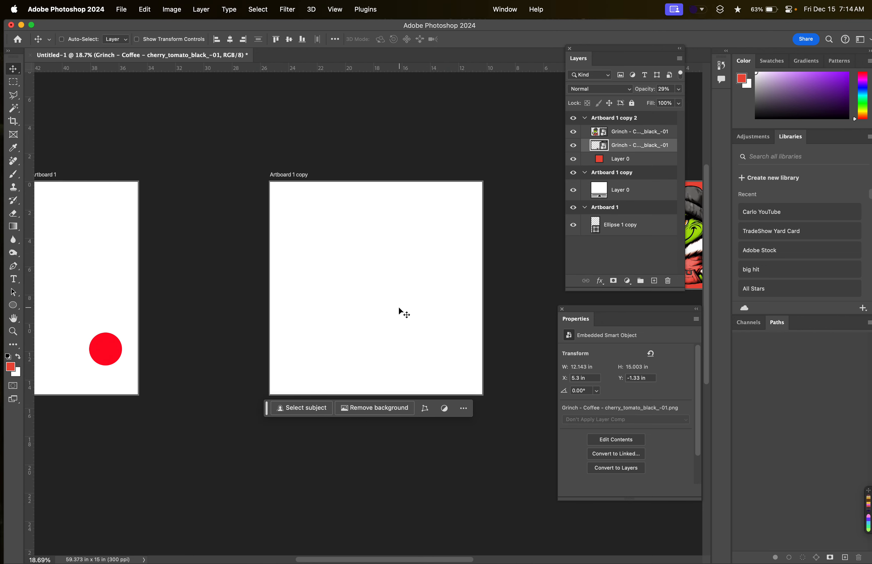
scroll(398, 307, right, 10)
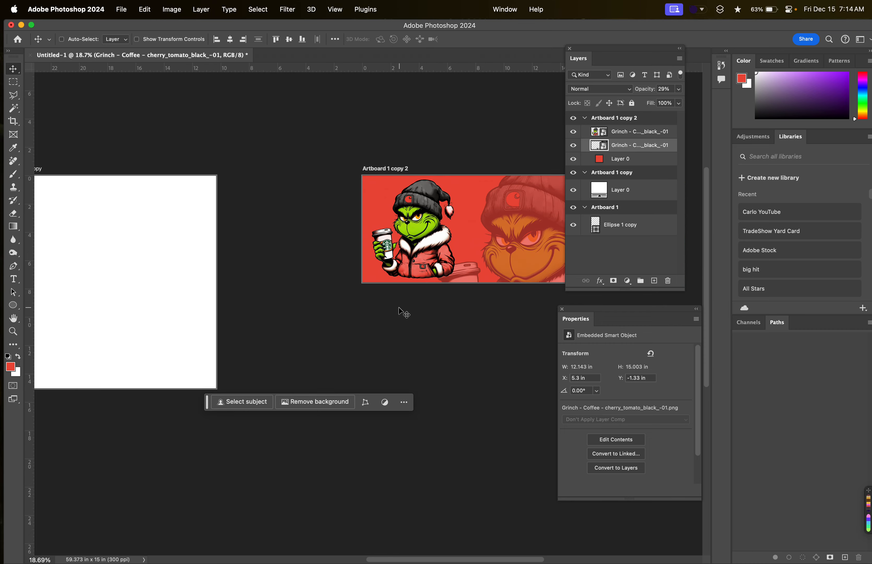
scroll(440, 214, right, 2)
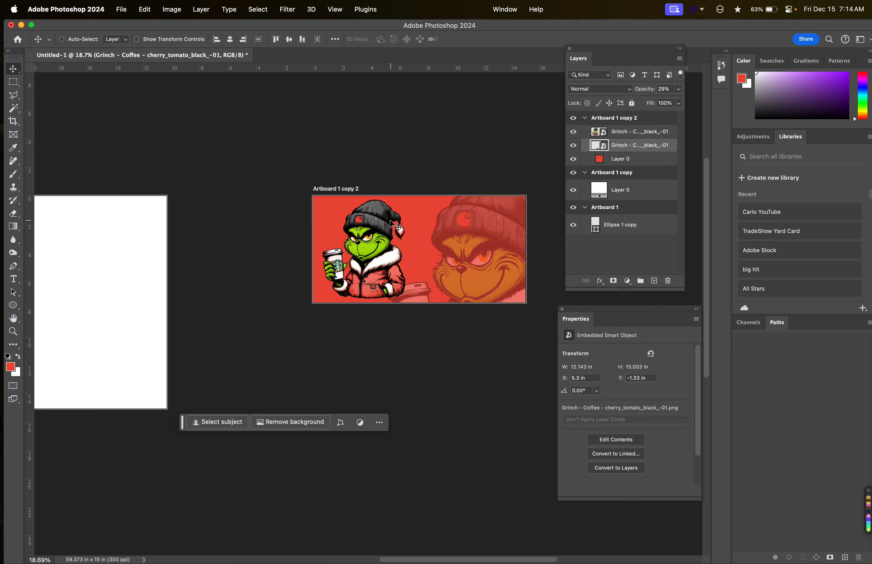
Switch to Finder and open the Sport Sugar Skull folder inside Sub Photos.
scroll(407, 218, up, 3)
scroll(400, 230, right, 6)
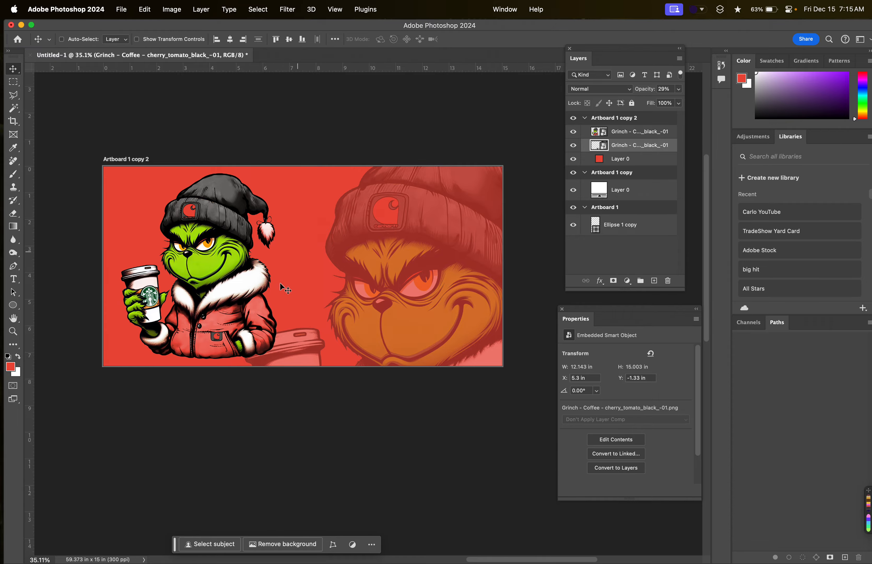
key(super+Tab)
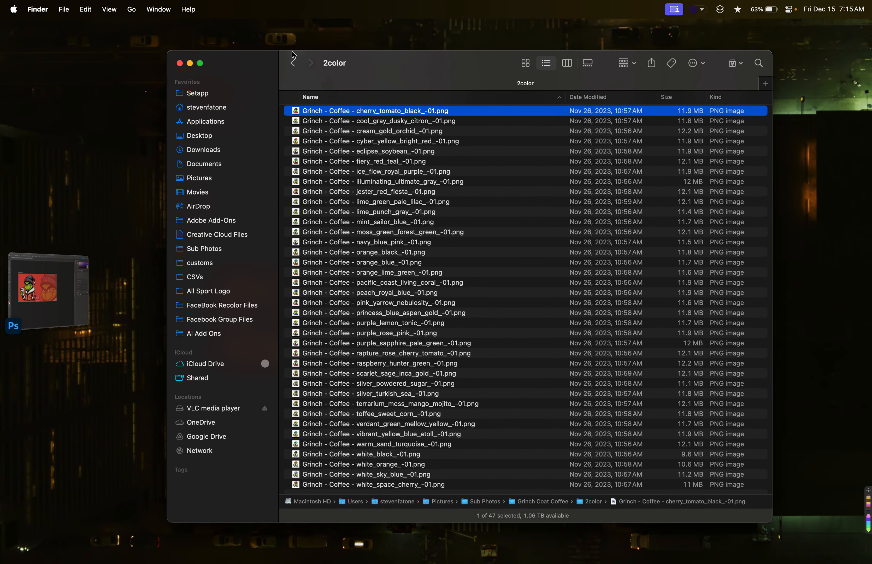
click(292, 63)
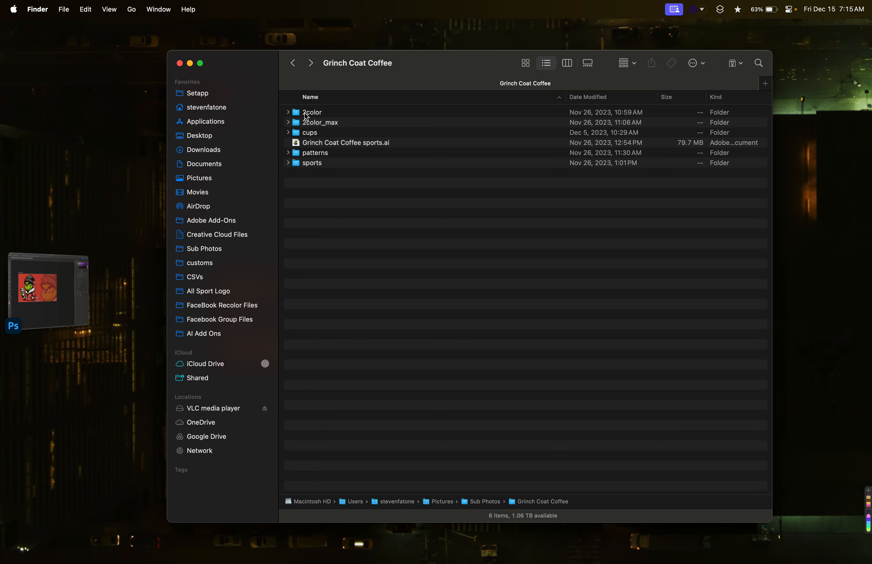
click(292, 62)
scroll(368, 306, down, 3)
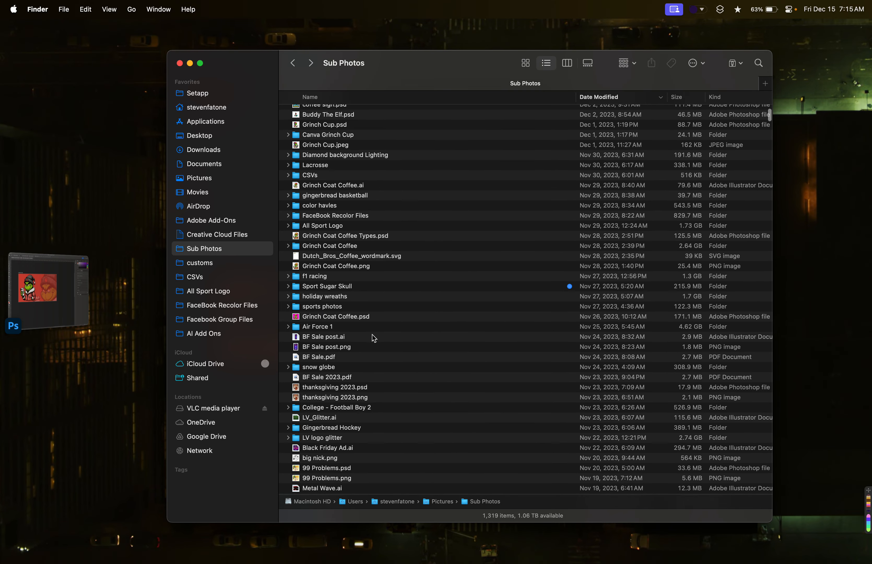
double_click(366, 285)
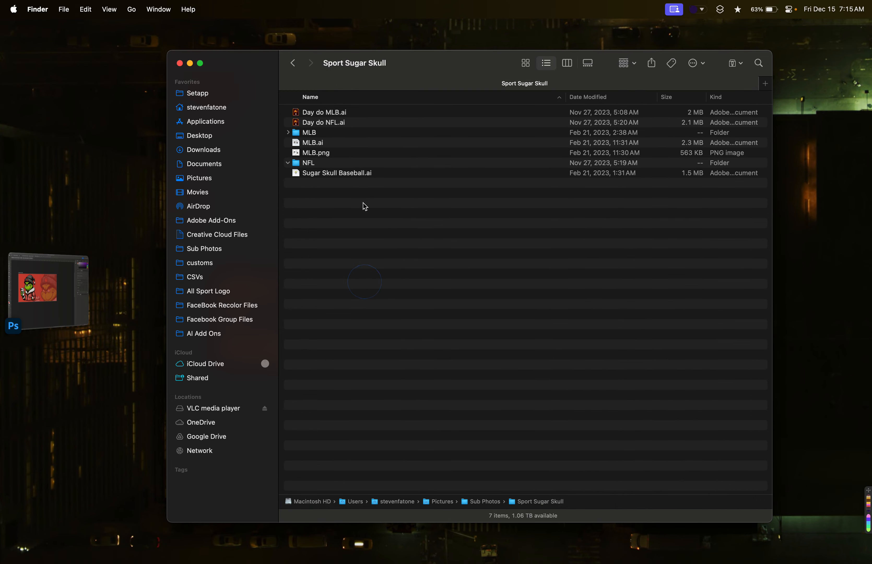
Preview the Chicago Bears Day of Dead PNG in the NFL folder and place it on Artboard 1 copy 2 in Photoshop.
click(292, 164)
click(345, 224)
key(space)
key(space)
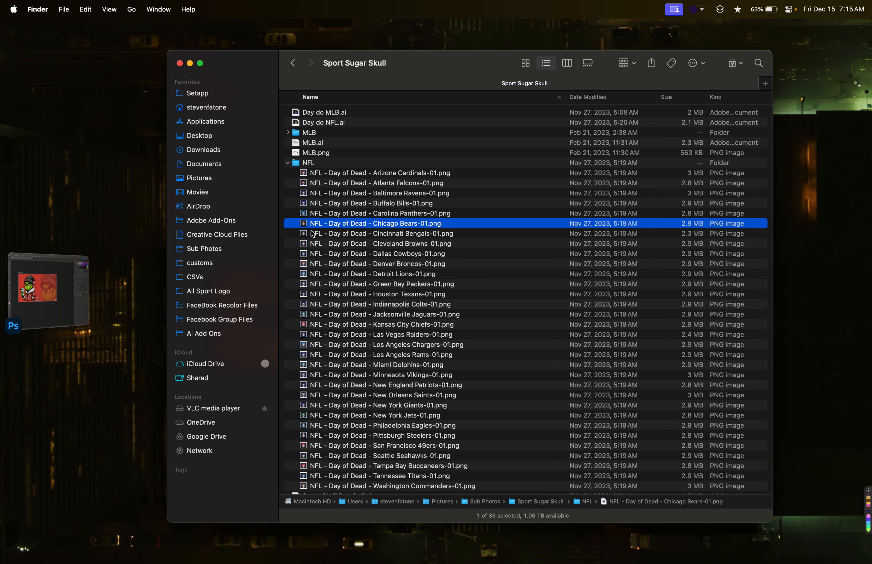
drag(302, 224, 334, 326)
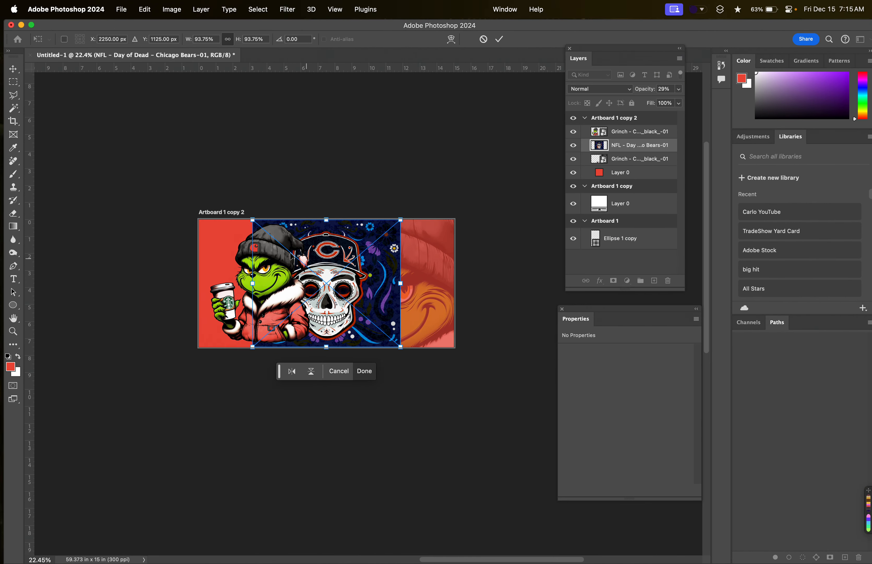
Stack the Chicago Bears skull image on top and delete both Grinch layers from Artboard 1 copy 2.
drag(620, 149, 618, 137)
click(618, 147)
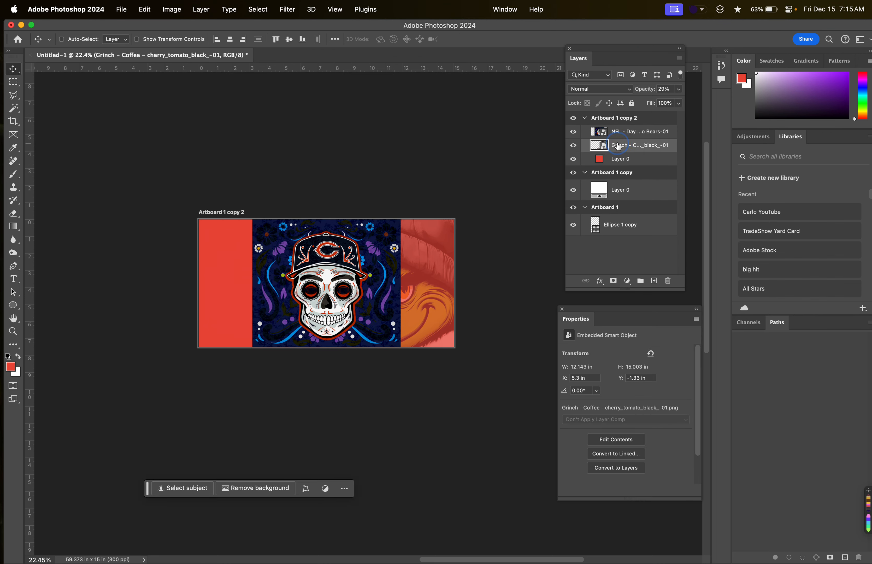
key(Delete)
scroll(360, 266, up, 2)
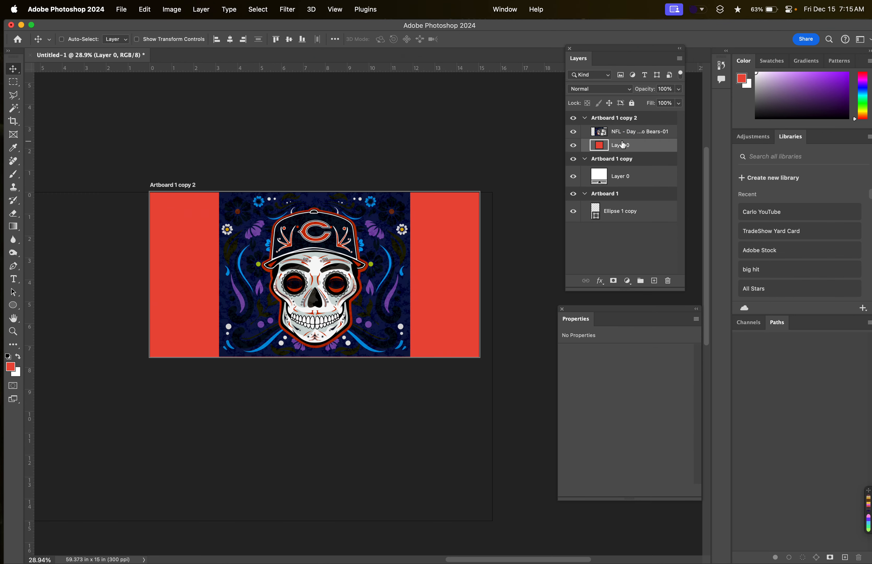
Try stretching the skull image to 161.29% width across Artboard 1 copy 2 with its height kept at 93.75%, and undo the stretch.
click(615, 123)
key(super+t)
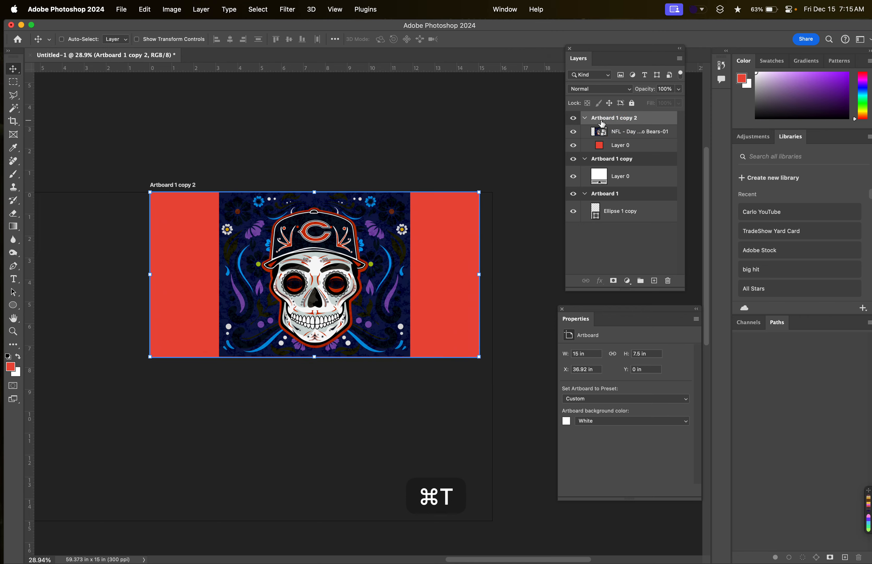
click(613, 133)
key(super+t)
drag(412, 276, 484, 281)
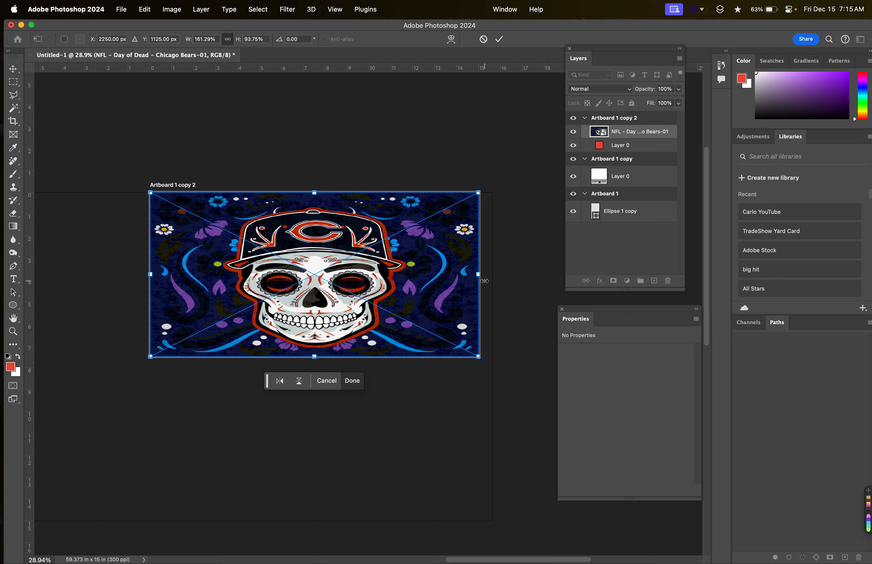
key(super+z)
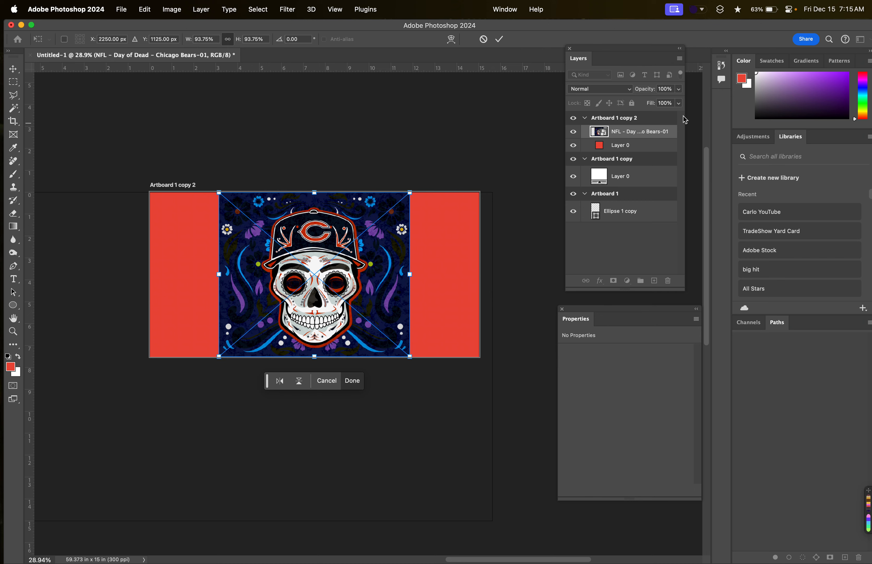
Duplicate the skull layer and enlarge the lower copy to about 170.48% so its pattern fills Artboard 1 copy 2.
drag(631, 142, 654, 281)
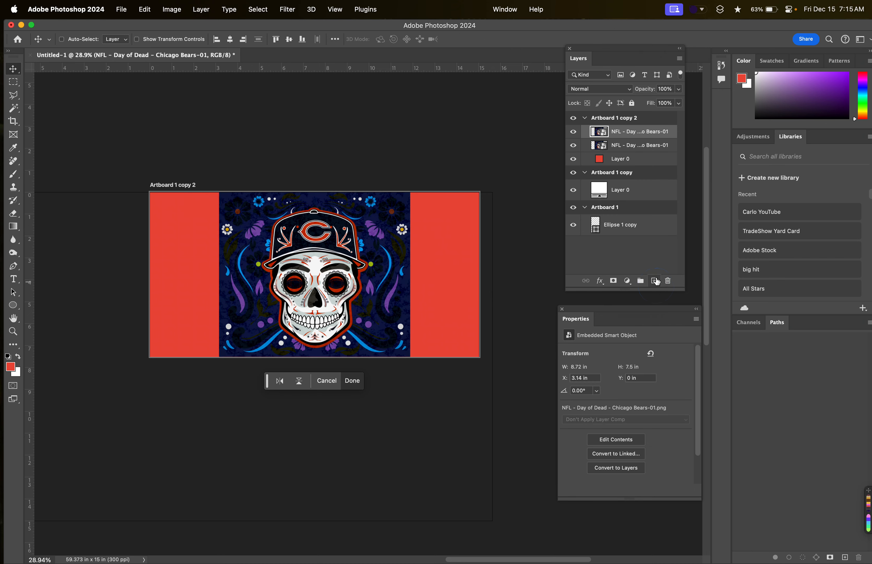
click(631, 145)
key(super+t)
drag(411, 357, 500, 415)
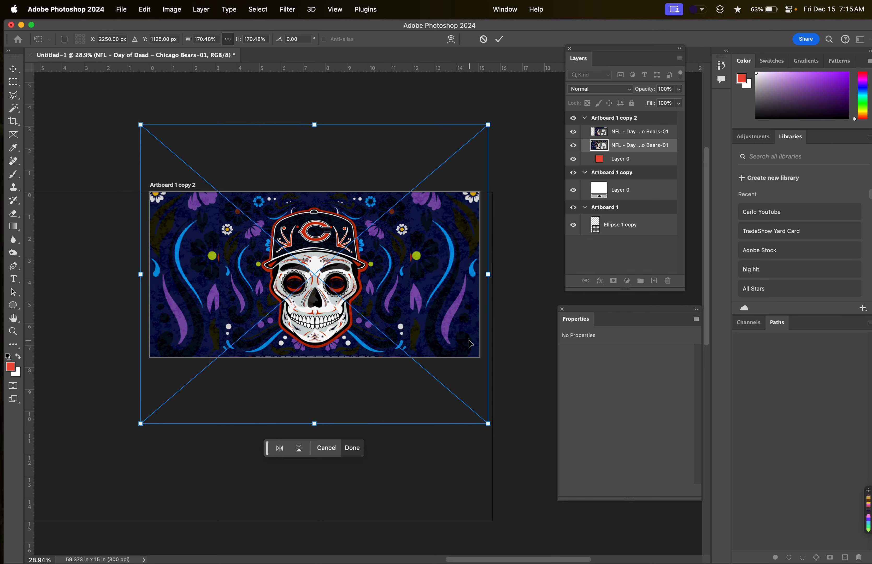
click(617, 136)
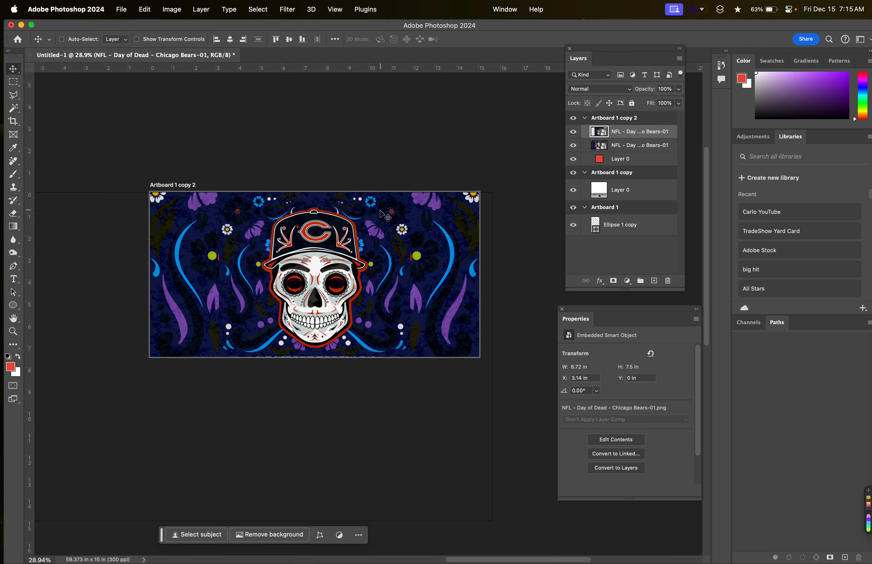
Delete the enlarged skull copy behind the original on Artboard 1 copy 2.
scroll(385, 214, up, 5)
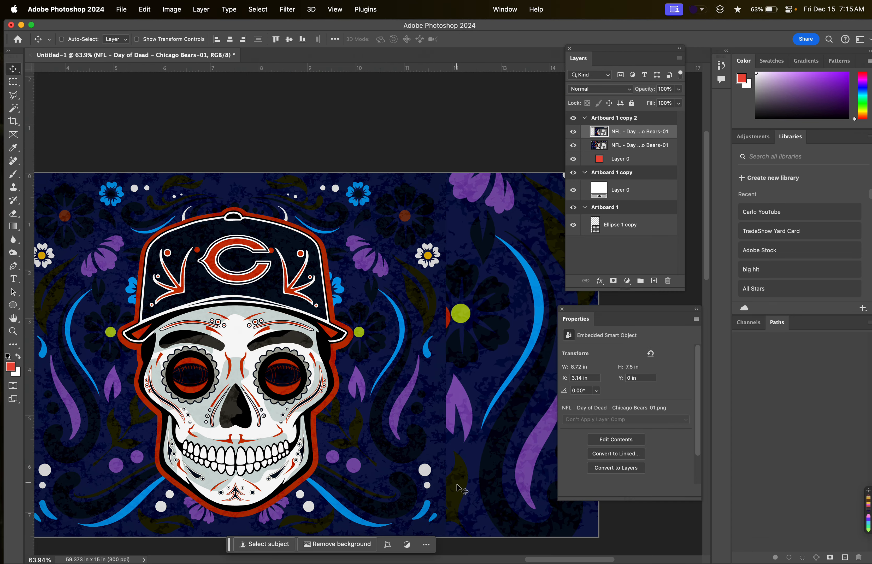
scroll(462, 489, down, 5)
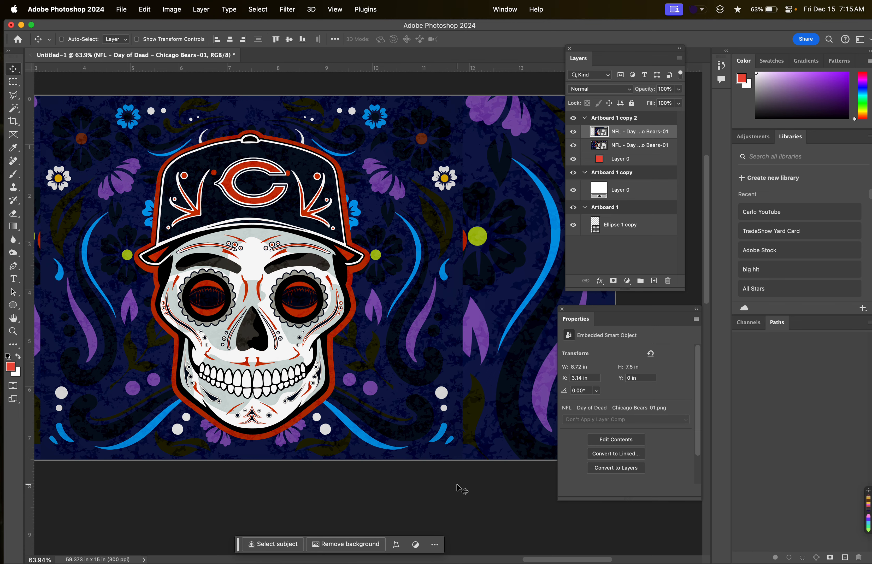
scroll(418, 293, down, 2)
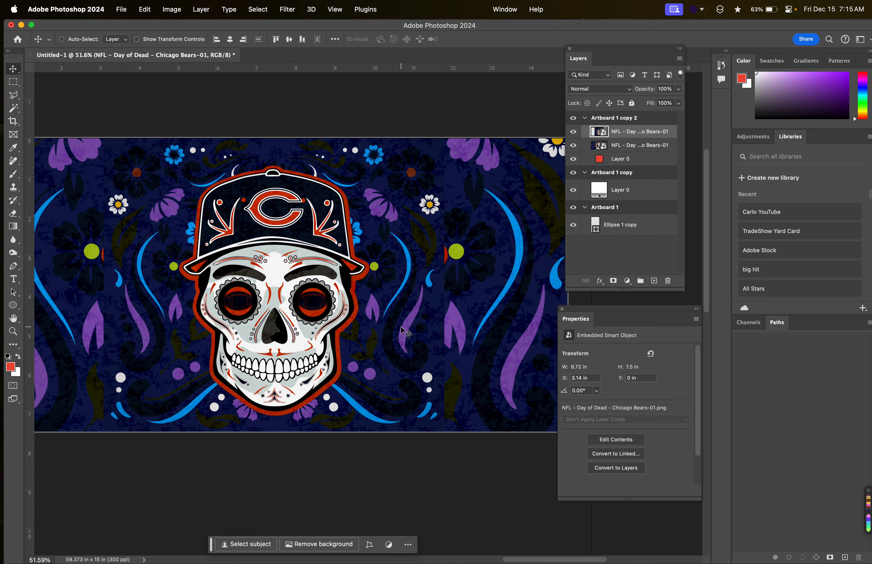
scroll(405, 331, left, 3)
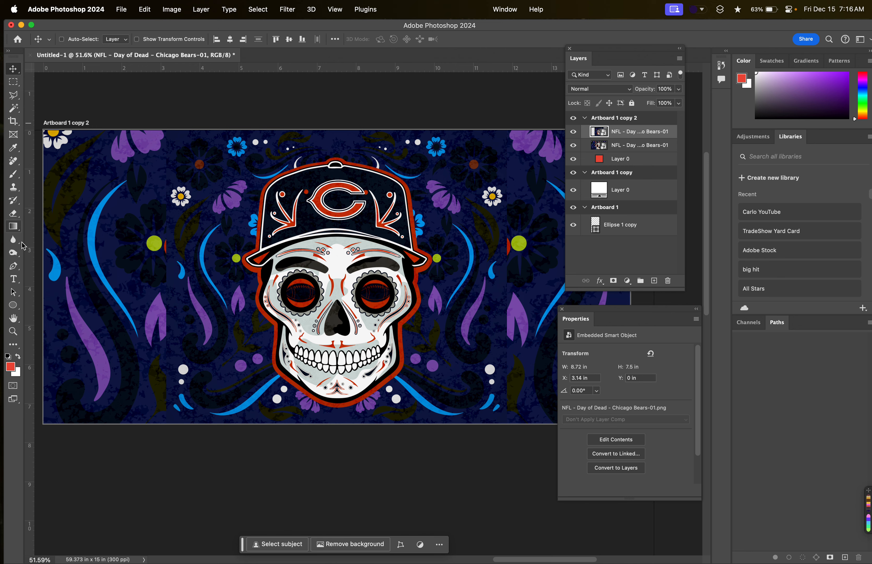
click(13, 305)
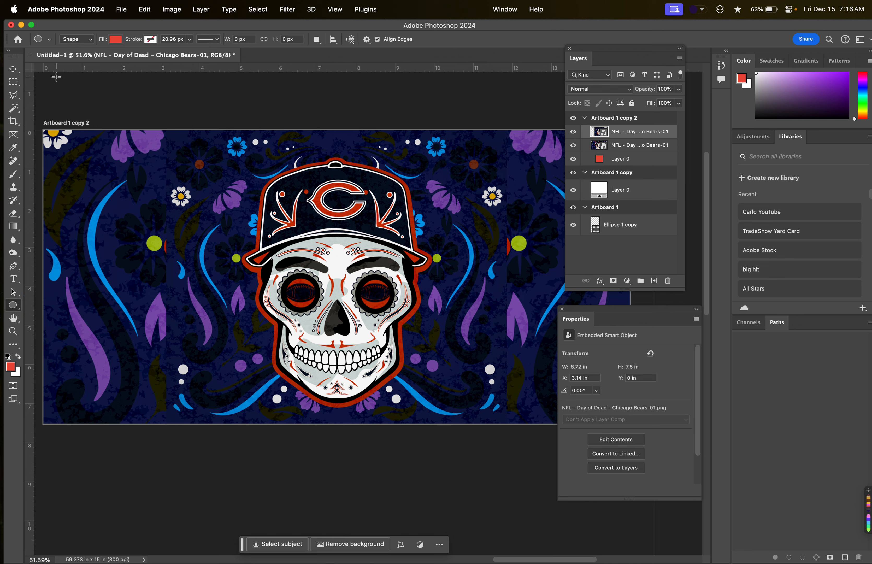
click(17, 71)
scroll(281, 205, down, 1)
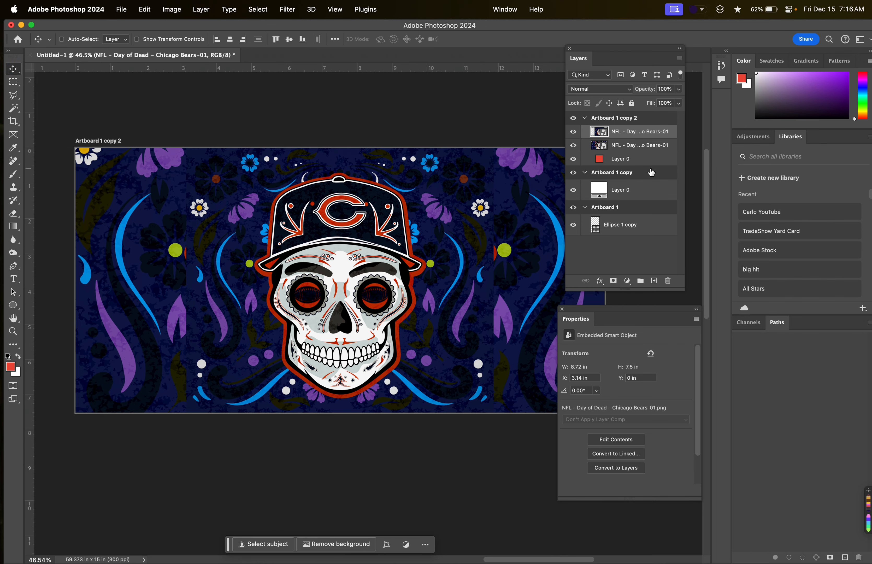
click(631, 147)
key(Delete)
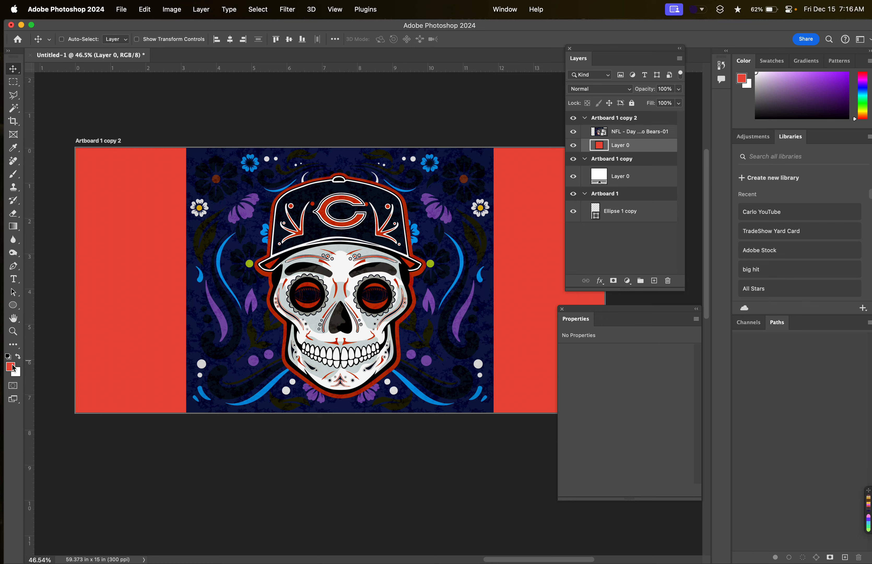
Recolour the red Layer 0 background to navy 0d1748, sampled from the skull image.
double_click(602, 146)
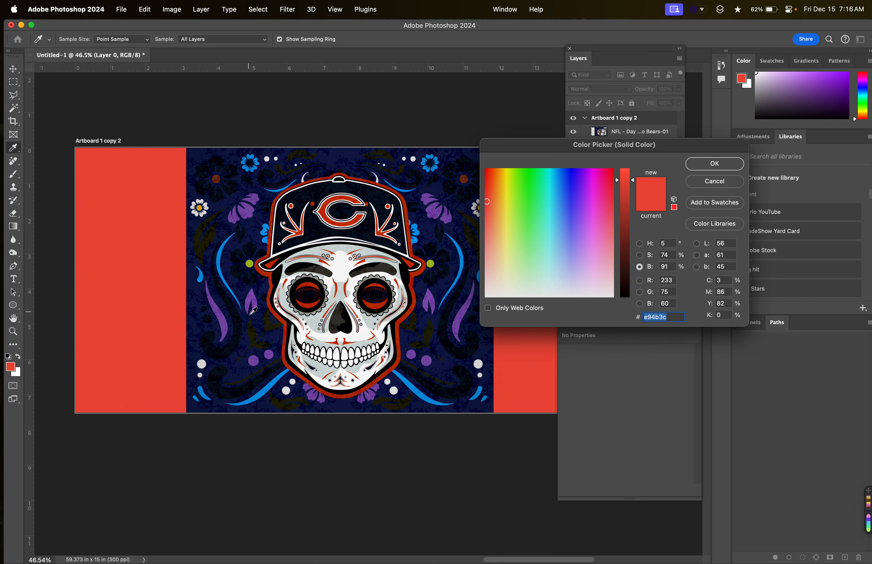
click(246, 362)
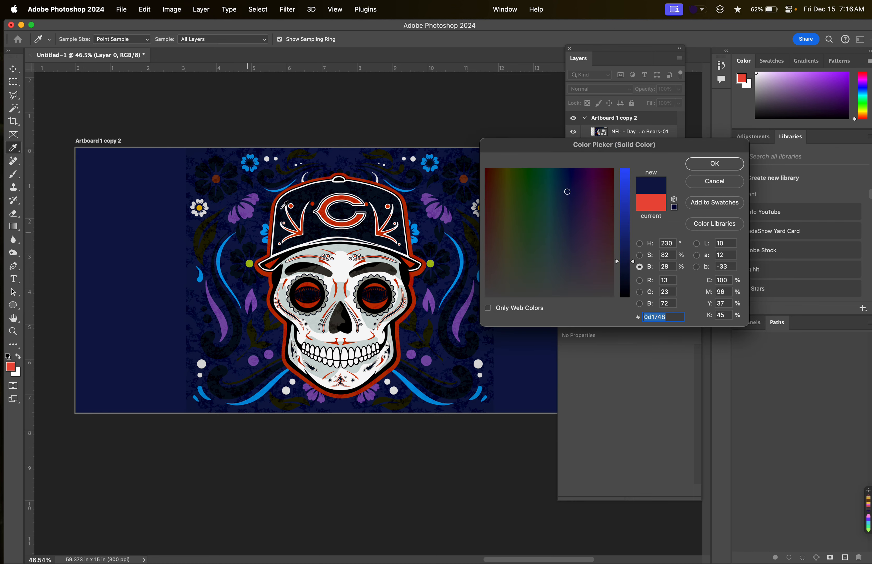
click(711, 166)
scroll(453, 311, down, 5)
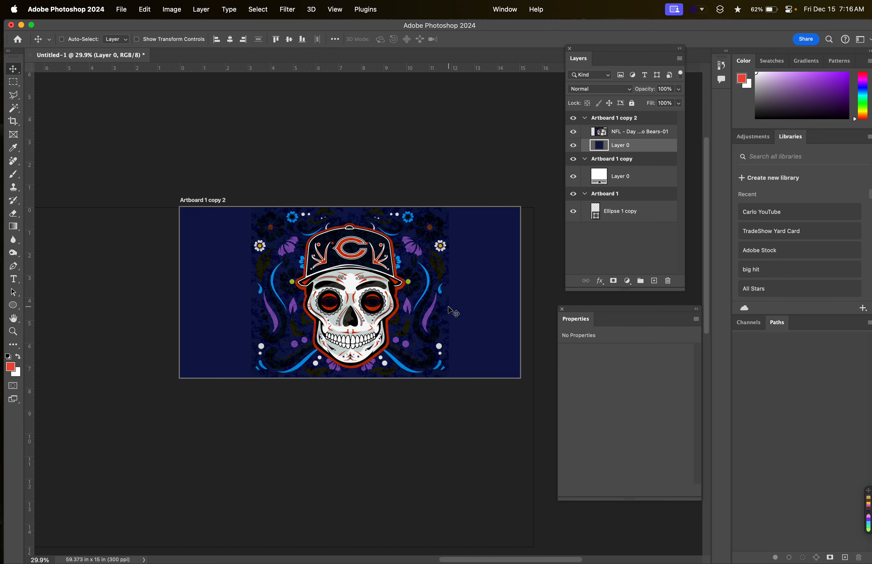
Move the skull layer into Artboard 1 and delete that artboard's red ellipse layer.
scroll(389, 311, down, 2)
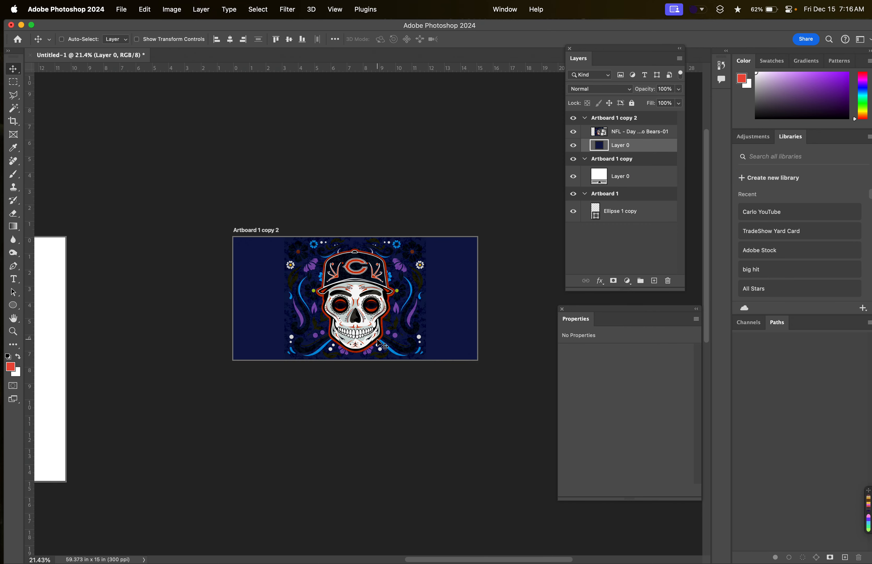
scroll(377, 339, left, 4)
scroll(378, 340, down, 4)
scroll(377, 340, left, 2)
scroll(379, 345, left, 4)
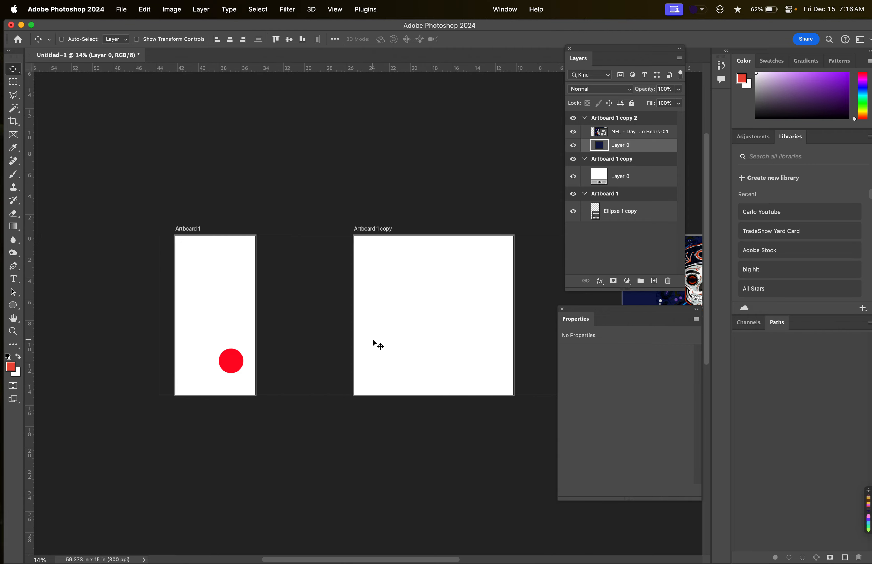
drag(628, 133, 616, 206)
click(630, 219)
click(668, 281)
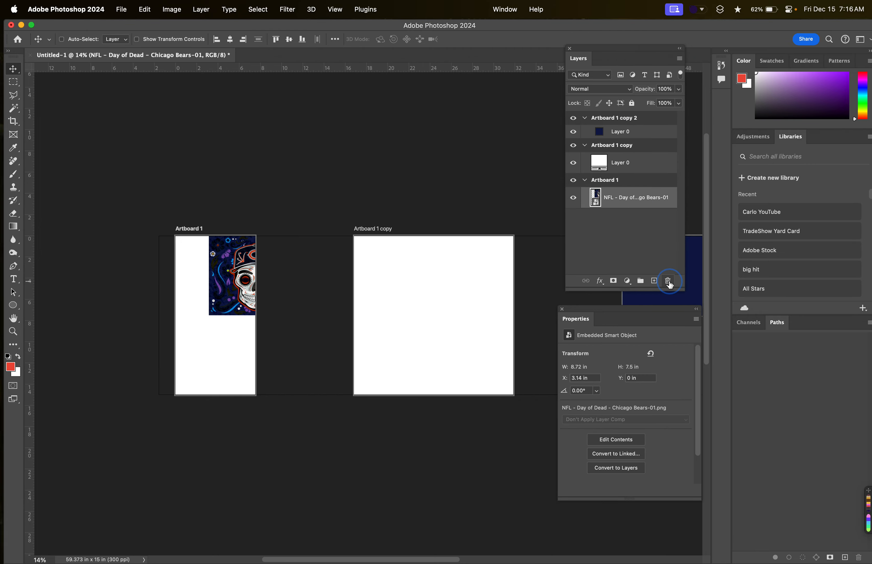
Centre the skull image horizontally on Artboard 1 at X 1125 px and lower it to about Y 1888 px.
key(ctrl+t)
scroll(196, 301, up, 5)
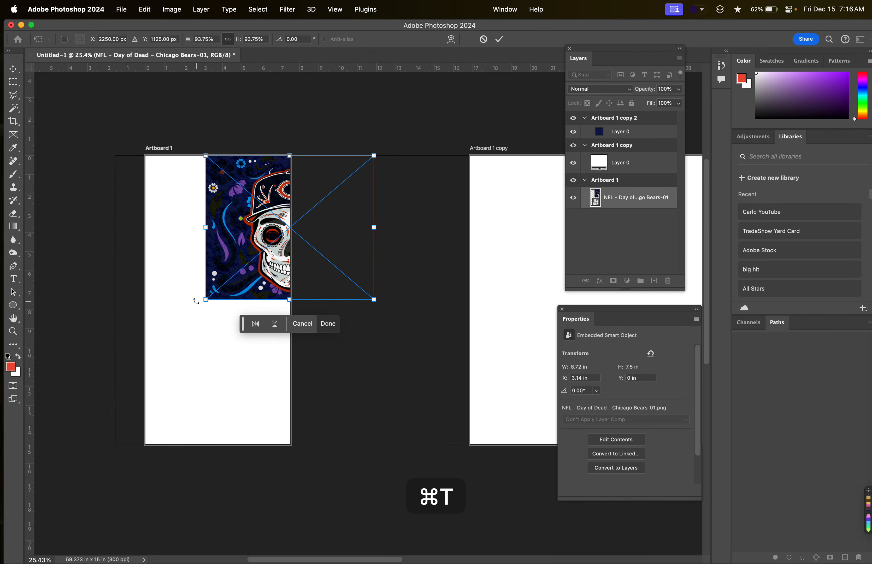
scroll(197, 301, left, 2)
drag(333, 250, 259, 299)
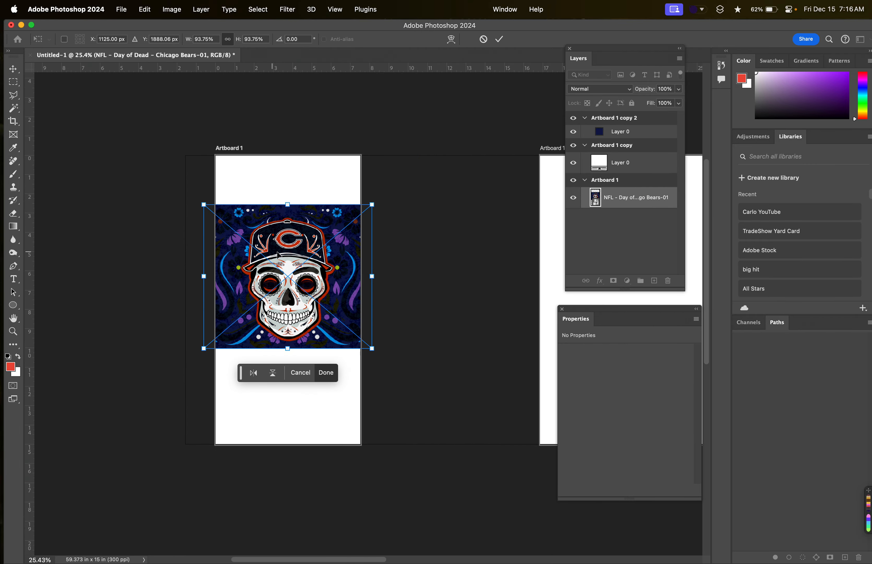
Enlarge the skull image to about 205.57% so it covers Artboard 1, and centre it vertically at Y 2250 px.
drag(372, 348, 456, 446)
drag(428, 390, 425, 403)
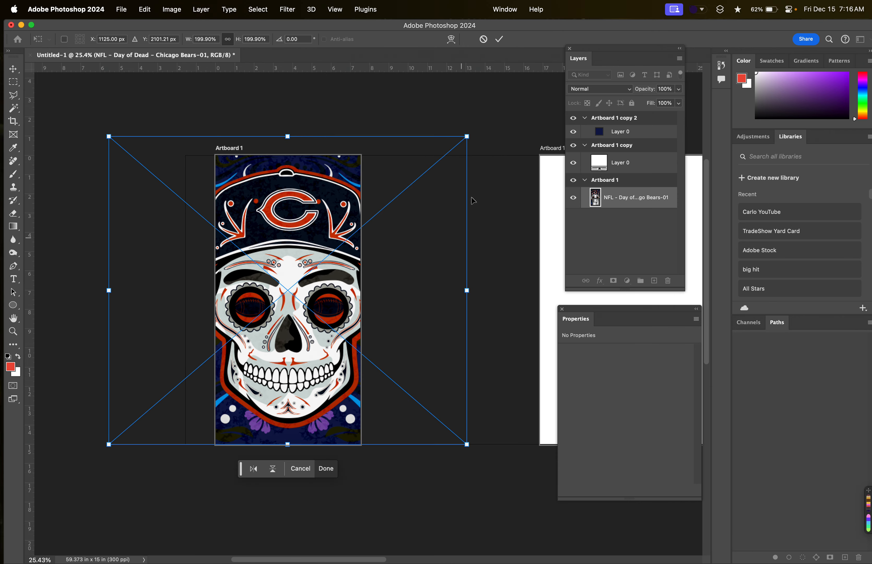
drag(467, 136, 473, 132)
drag(413, 210, 415, 220)
key(Return)
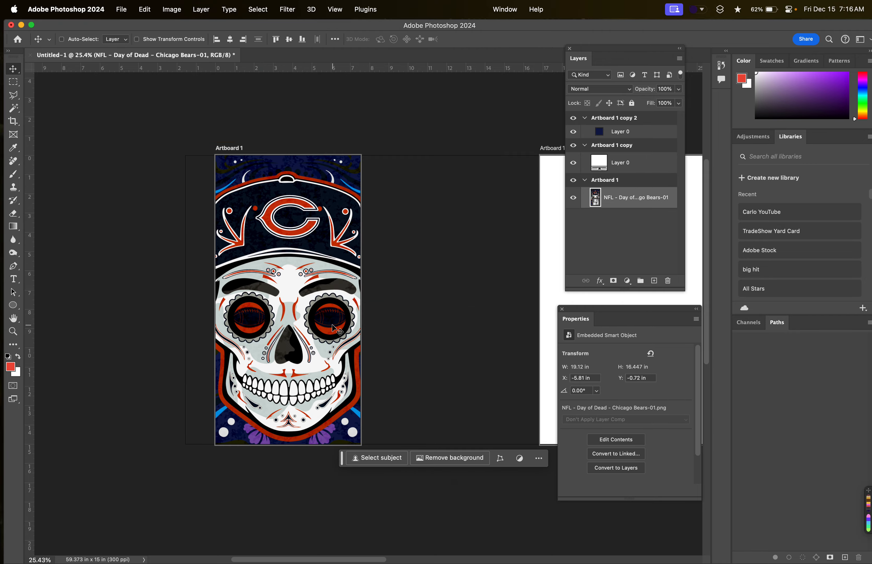
Rescale the skull image to about 143.90% and raise it to about Y 2169 px so the whole skull fits Artboard 1's width.
key(super+t)
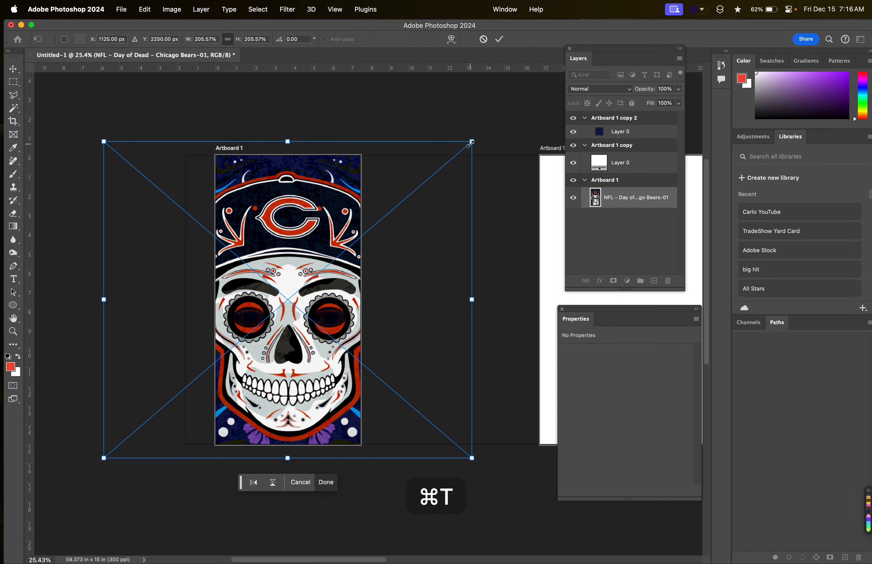
drag(471, 141, 345, 225)
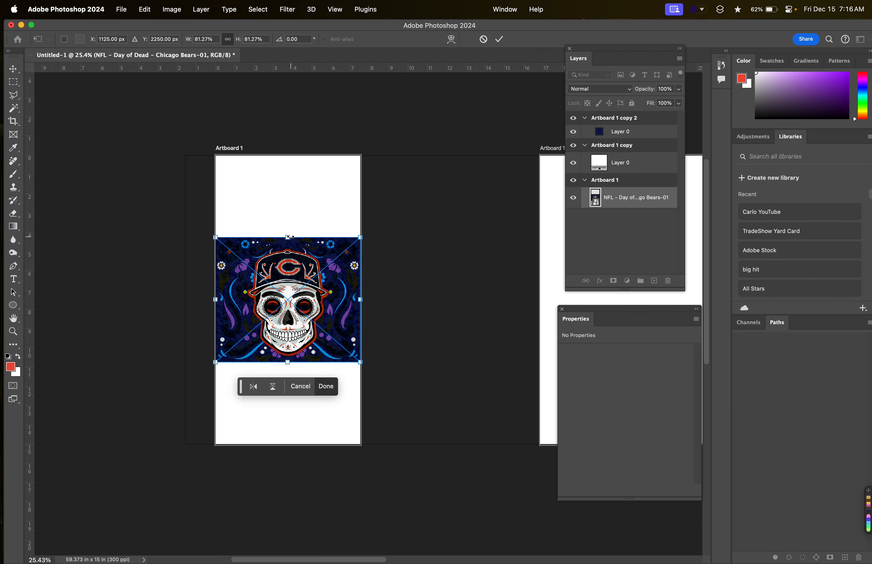
key(alt)
drag(360, 235, 424, 182)
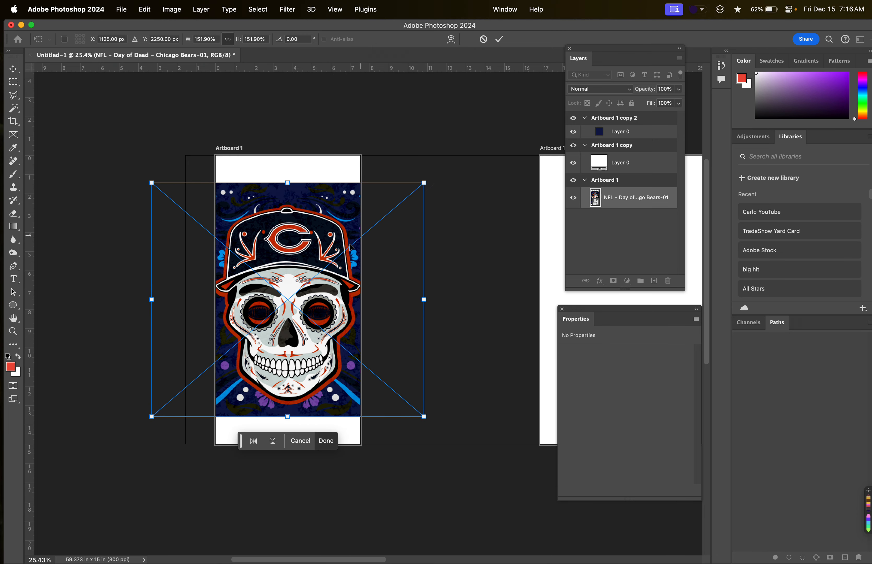
drag(307, 282, 306, 277)
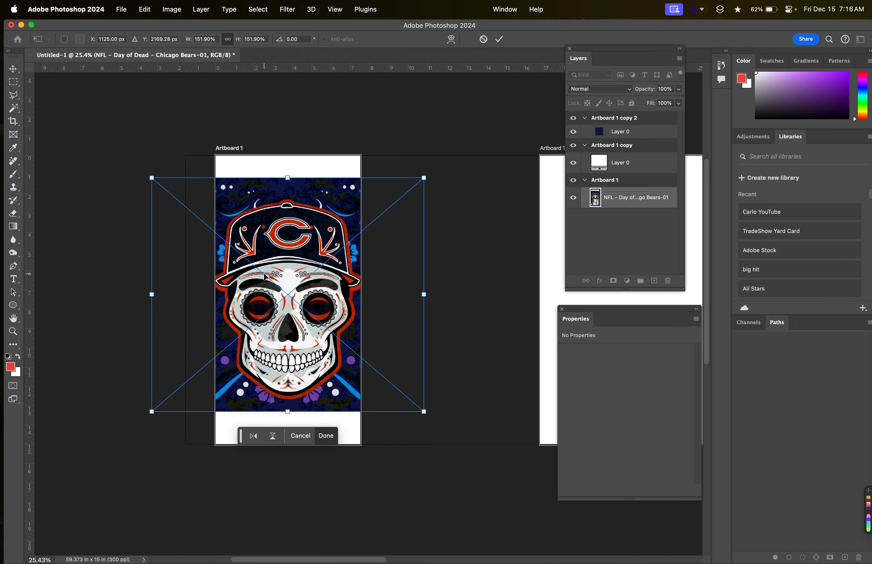
key(alt)
drag(425, 179, 416, 184)
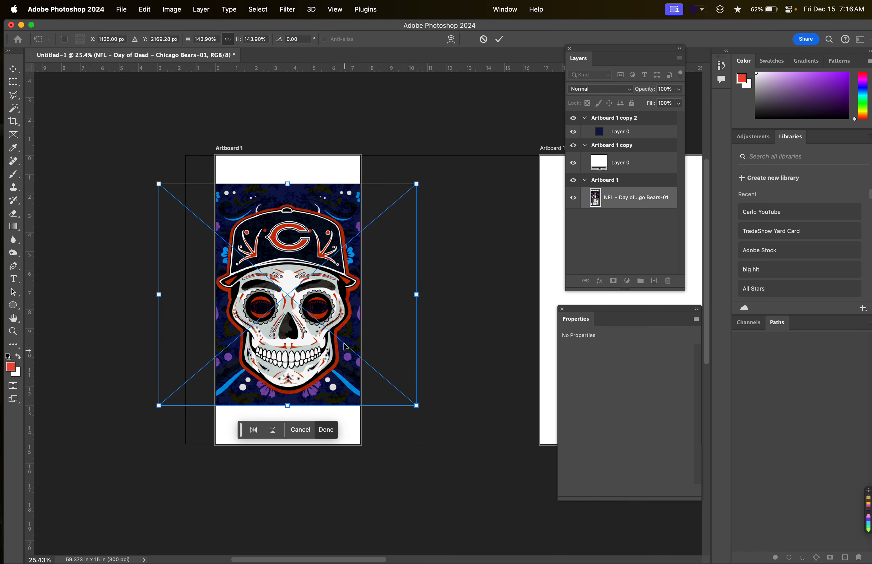
drag(354, 298, 365, 317)
key(super+z)
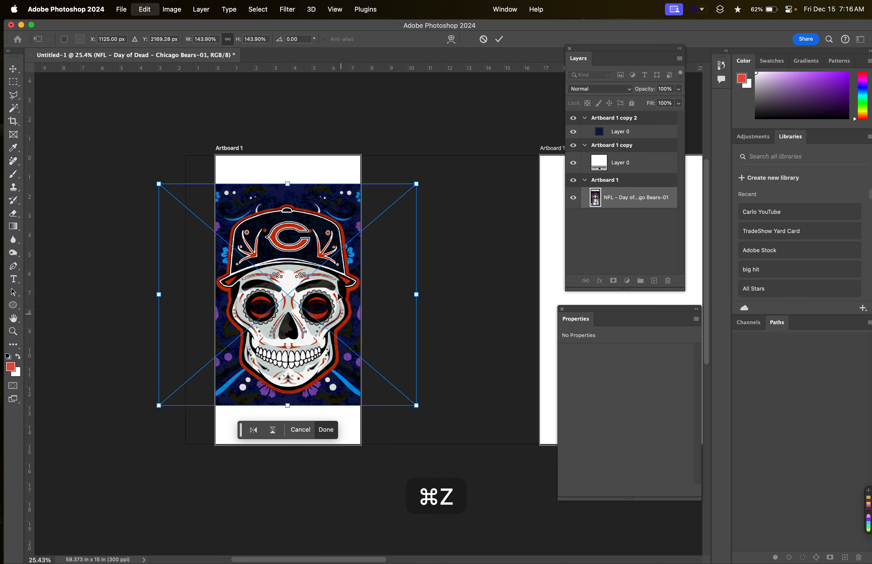
click(13, 69)
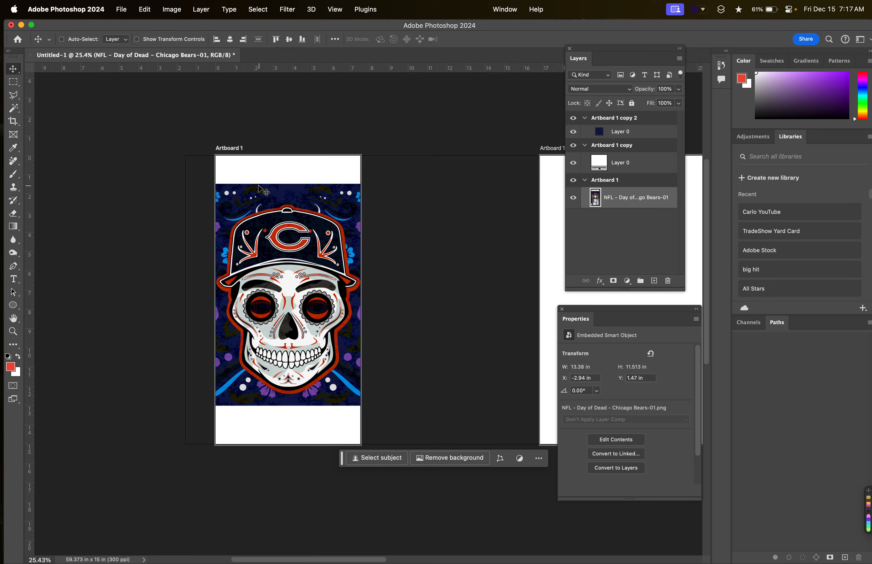
Try to fill Artboard 1 by stretching only the skull image's height to about 468.29%, and undo the image's scaling.
key(super+t)
drag(288, 182, 290, 110)
scroll(309, 315, down, 5)
key(Return)
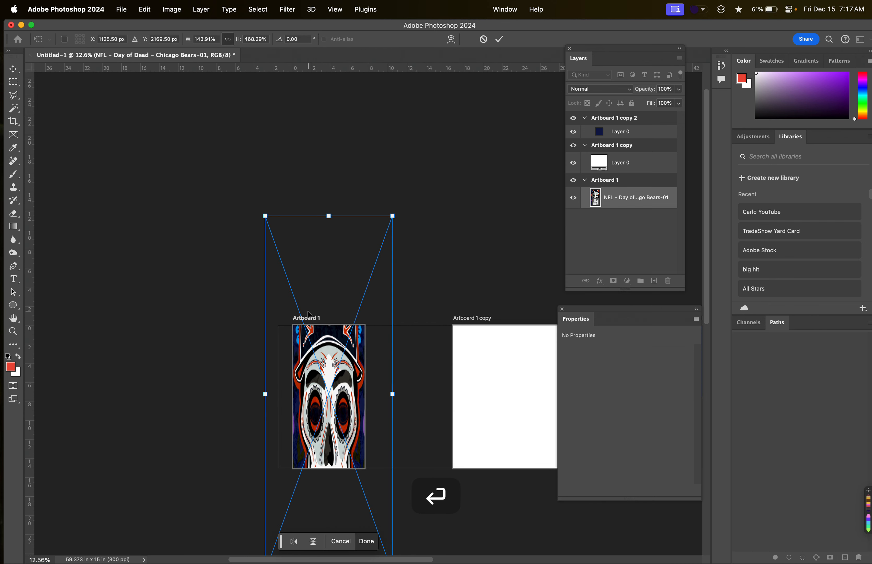
key(super+z)
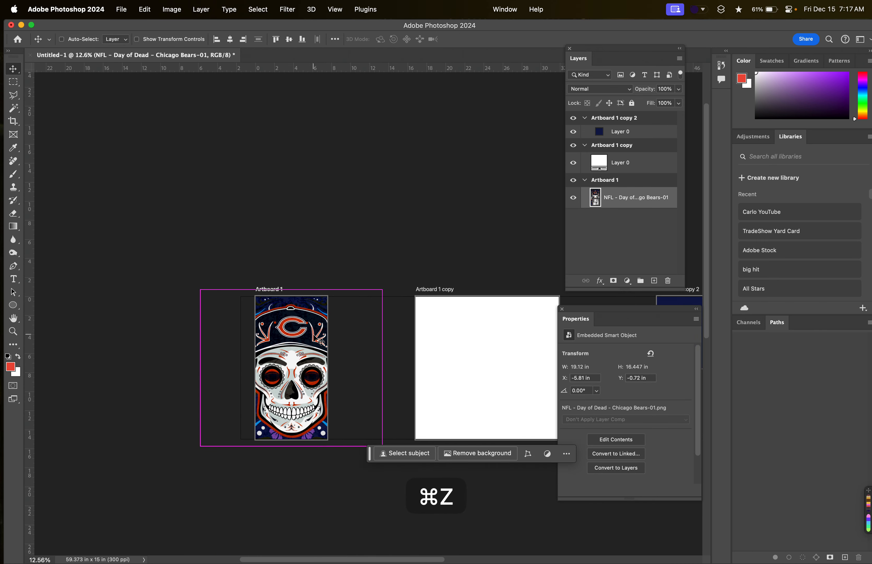
Scale the skull image proportionally about its centre down to about 81.96% so it spans Artboard 1's width.
key(super+t)
scroll(336, 350, up, 2)
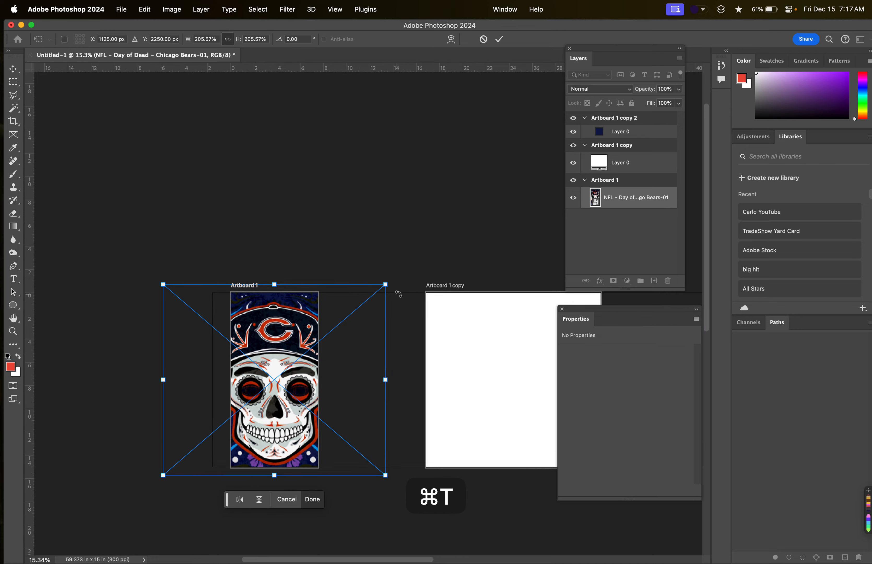
drag(389, 288, 323, 344)
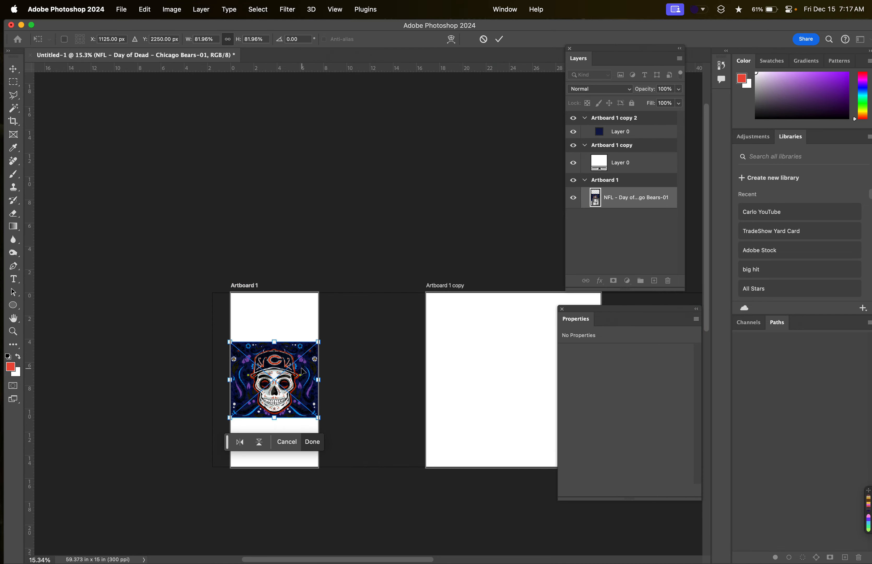
scroll(304, 371, up, 3)
scroll(265, 328, up, 5)
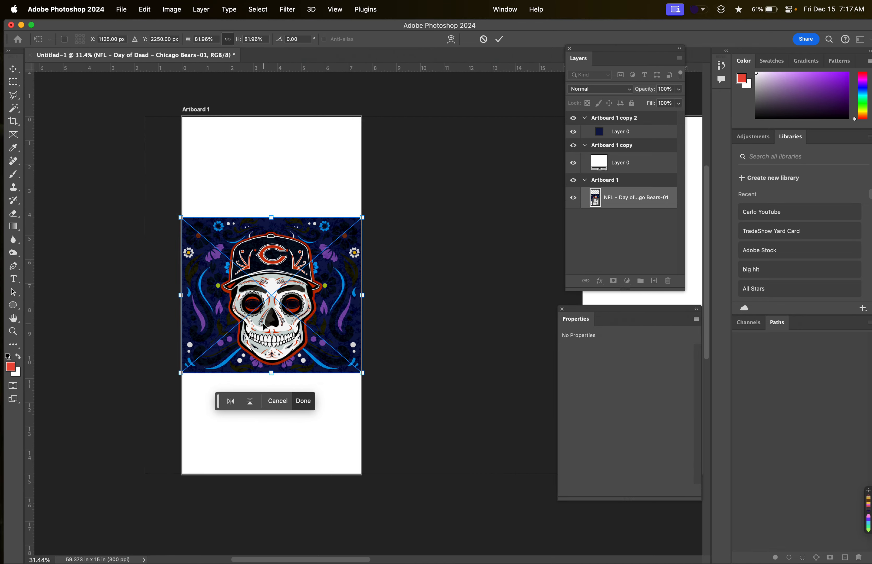
Stretch only the skull image's width symmetrically about its centre to about 95.13%, past both sides of Artboard 1.
scroll(315, 257, down, 3)
scroll(322, 247, right, 3)
scroll(322, 247, up, 1)
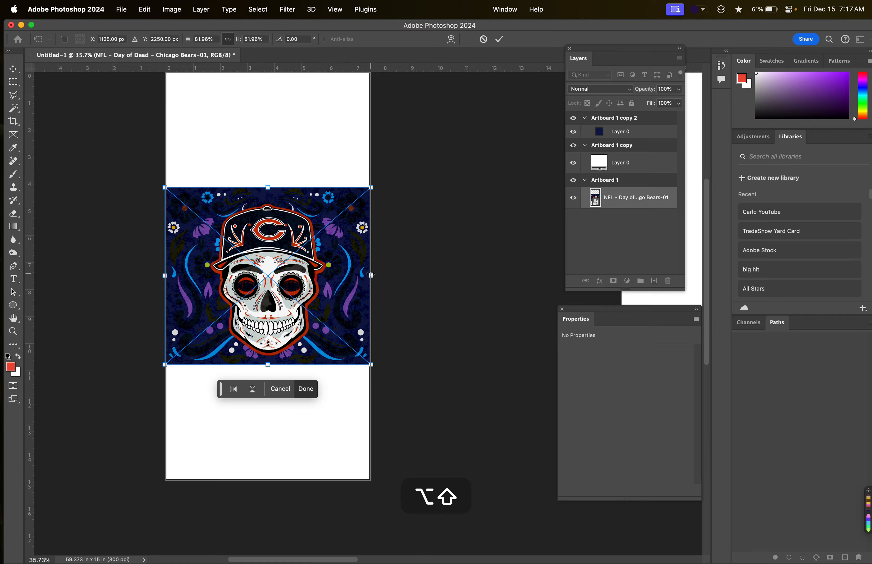
drag(371, 276, 389, 284)
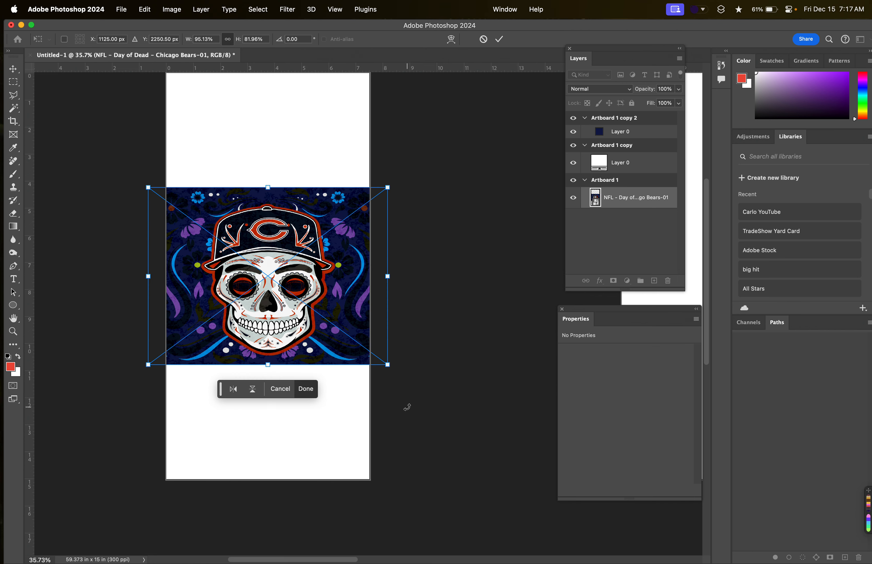